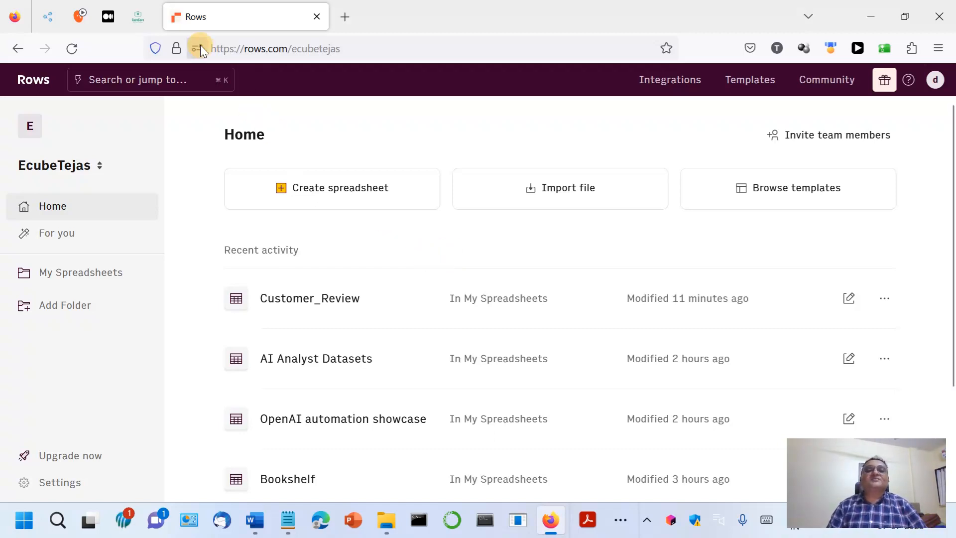
{"action": "left_click_drag", "start_coordinate": [213, 48], "coordinate": [289, 47]}
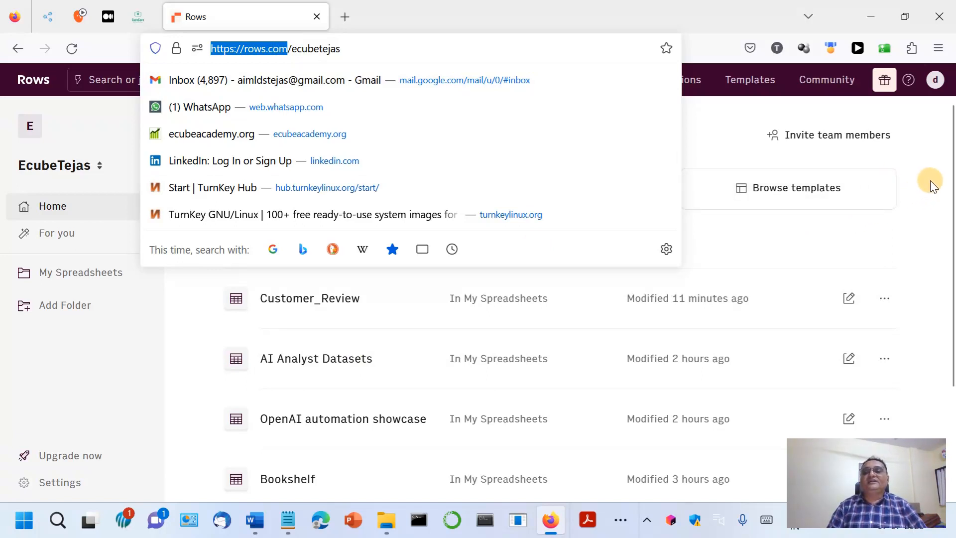
{"action": "left_click", "coordinate": [934, 242]}
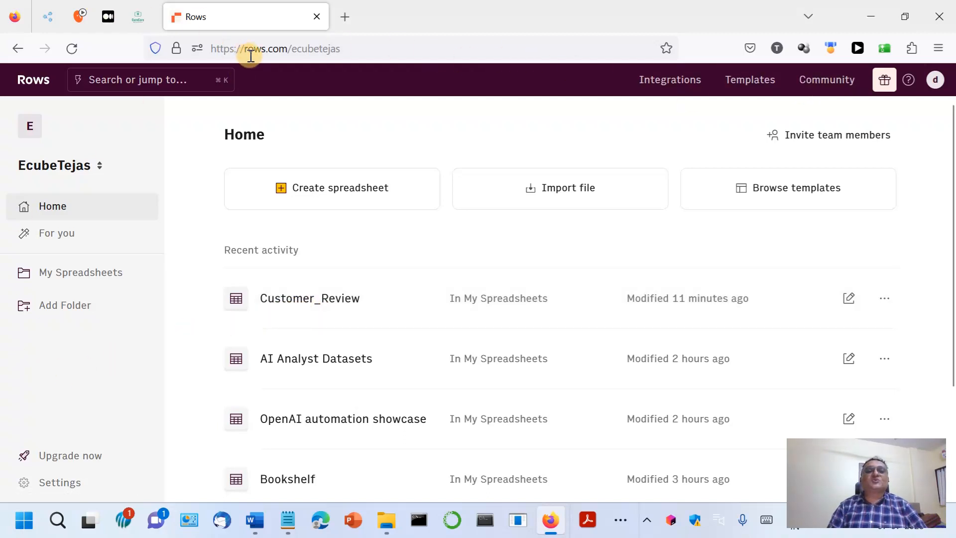
Step: Review the workspace's billing subscription plan and current cycle usage in the workspace settings, and return to Home
{"action": "left_click", "coordinate": [935, 81]}
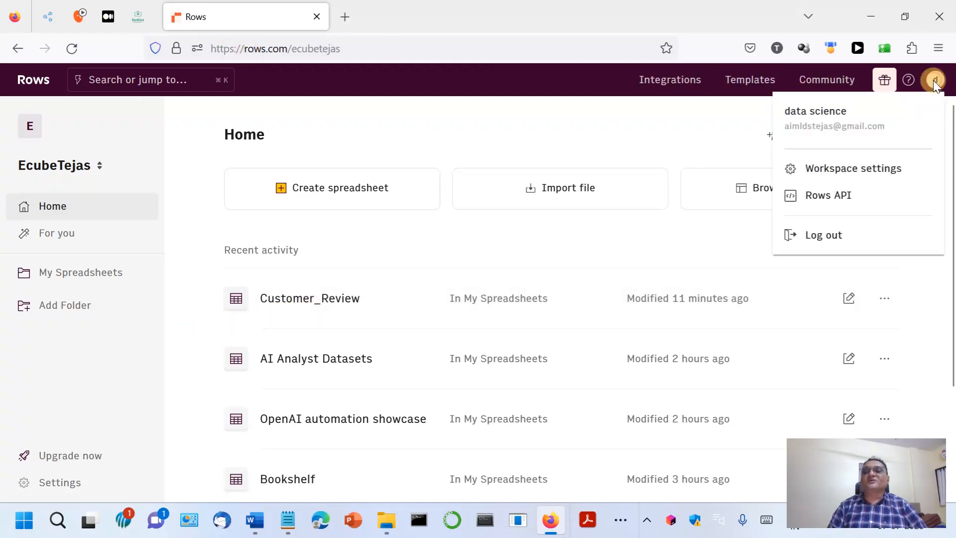
{"action": "left_click", "coordinate": [803, 109]}
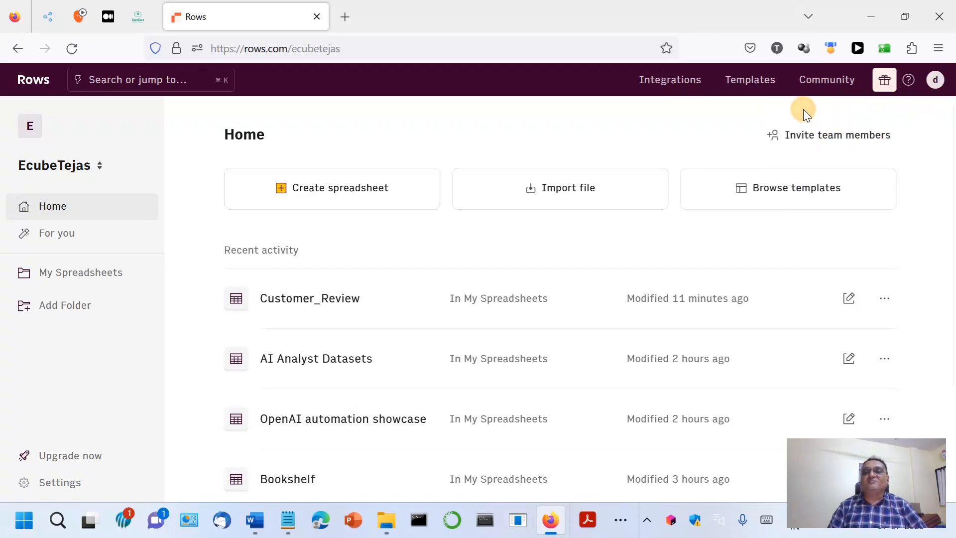
{"action": "left_click", "coordinate": [936, 80]}
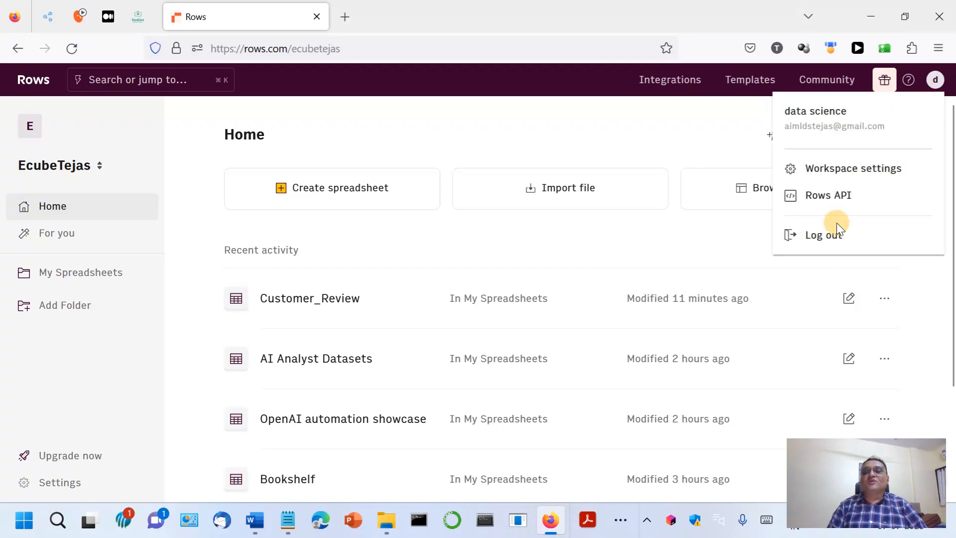
{"action": "left_click", "coordinate": [842, 172]}
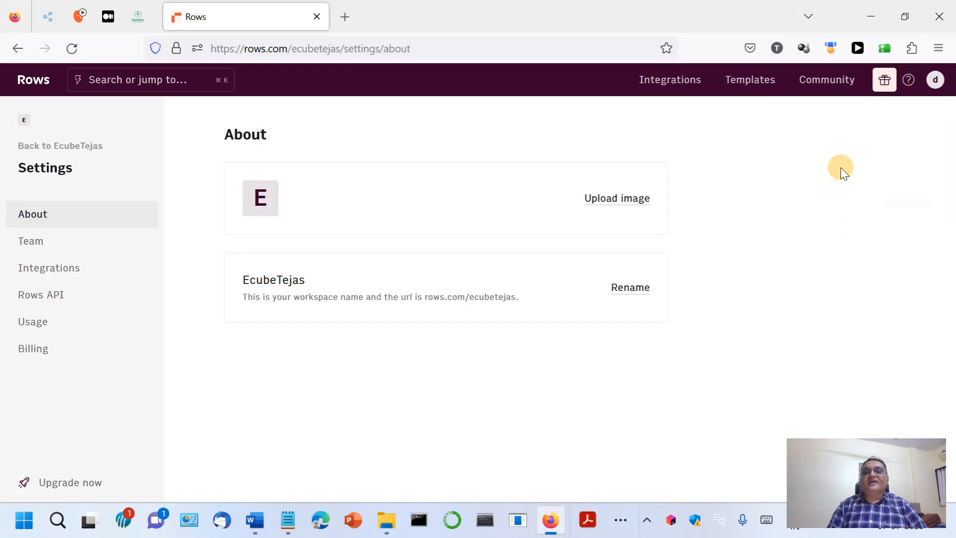
{"action": "left_click", "coordinate": [35, 350]}
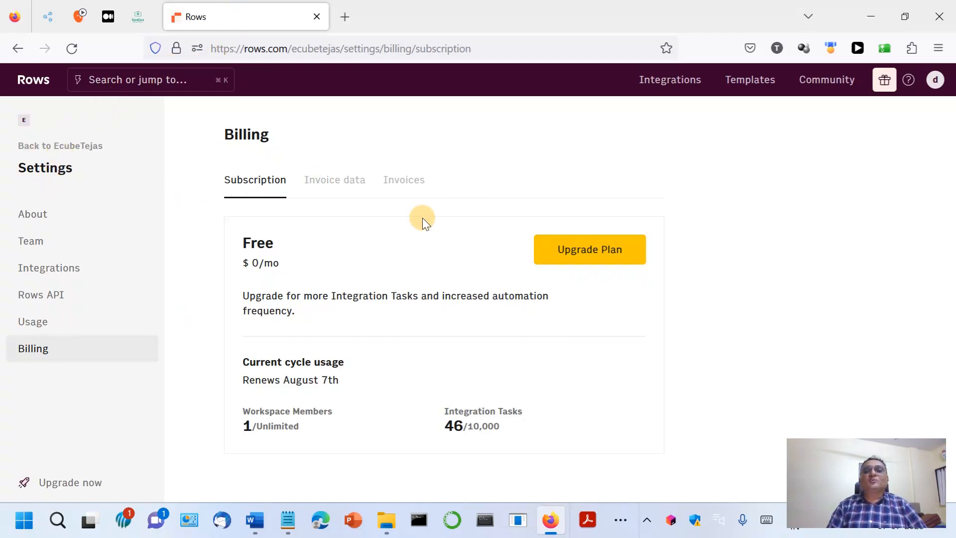
{"action": "left_click", "coordinate": [61, 145]}
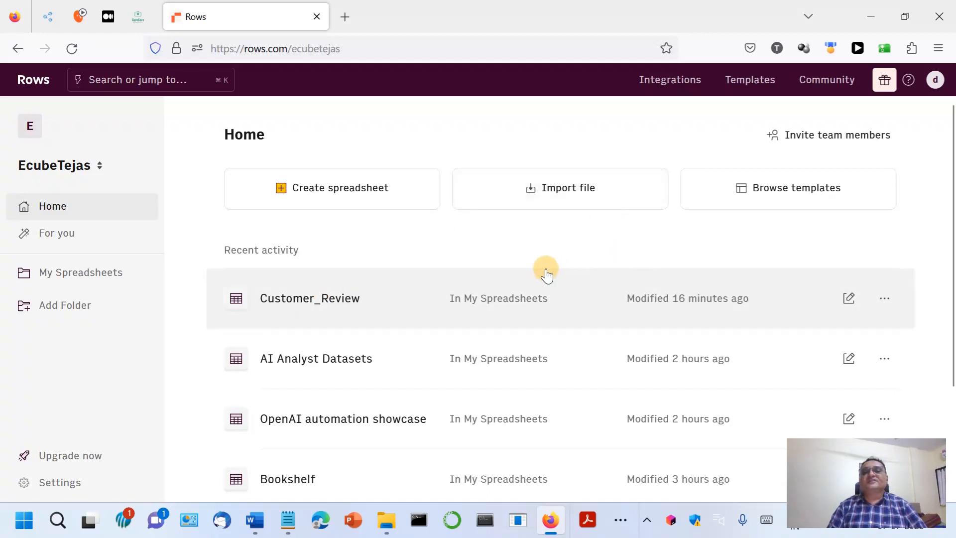
Step: Browse the full integrations catalogue and examine which services can be connected to the spreadsheets, looking for OpenAI
{"action": "left_click", "coordinate": [661, 87]}
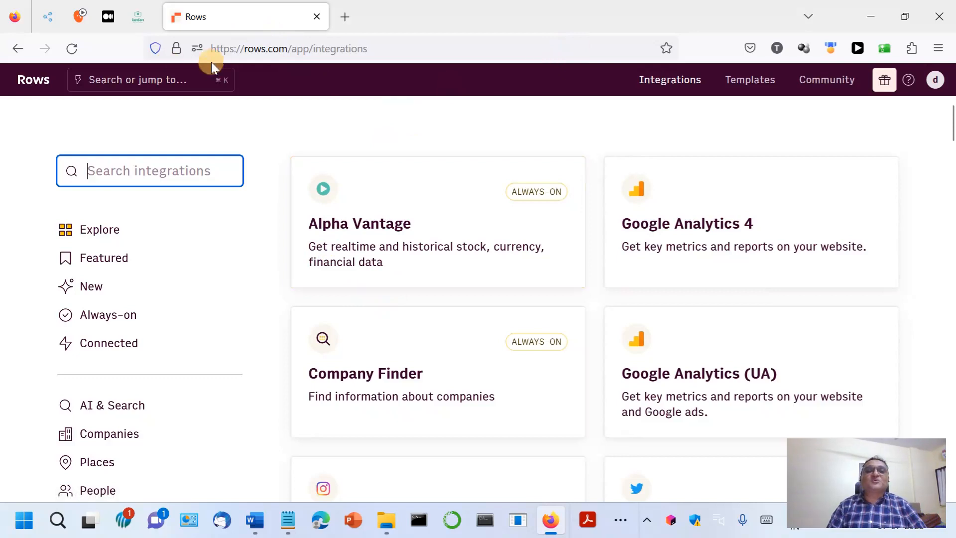
{"action": "left_click_drag", "start_coordinate": [246, 49], "coordinate": [288, 48]}
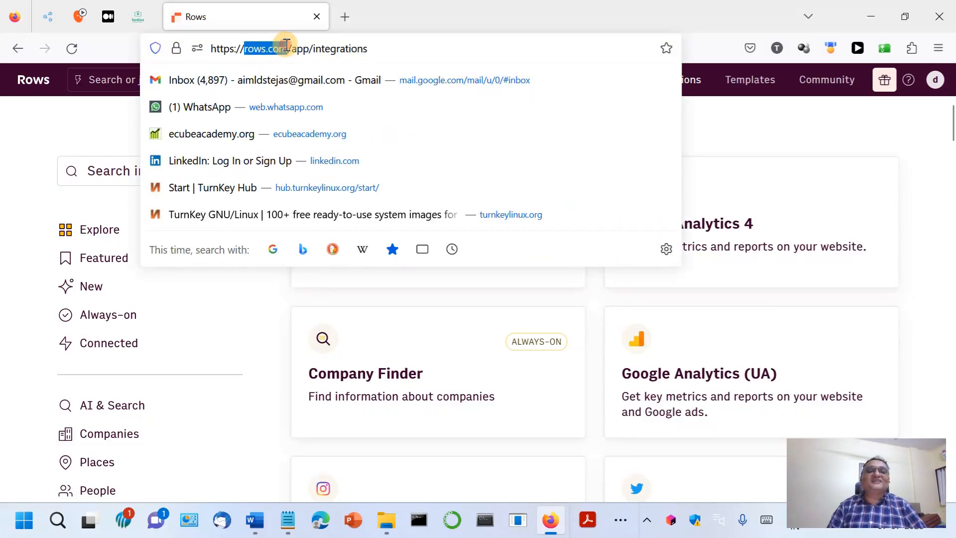
{"action": "left_click", "coordinate": [744, 149]}
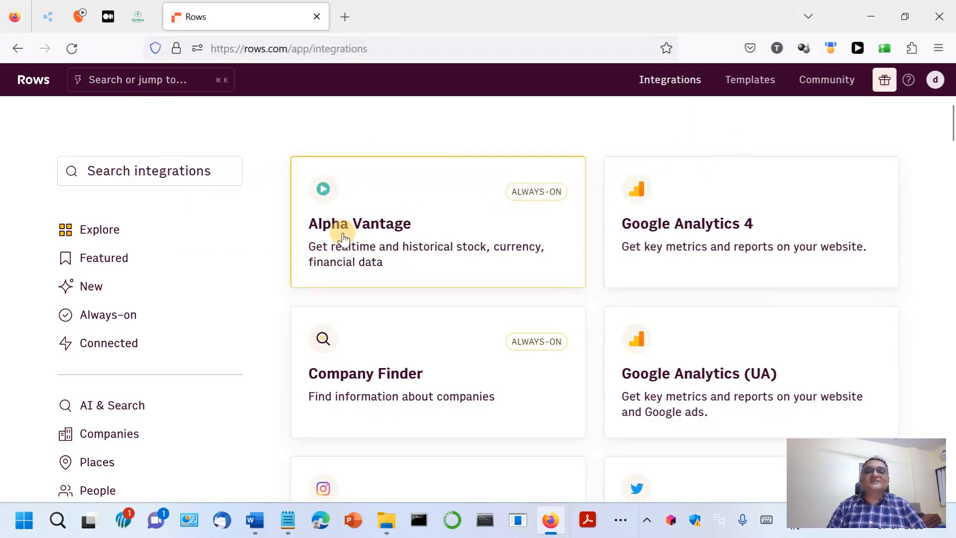
{"action": "scroll", "coordinate": [336, 238], "scroll_direction": "down", "scroll_amount": 3}
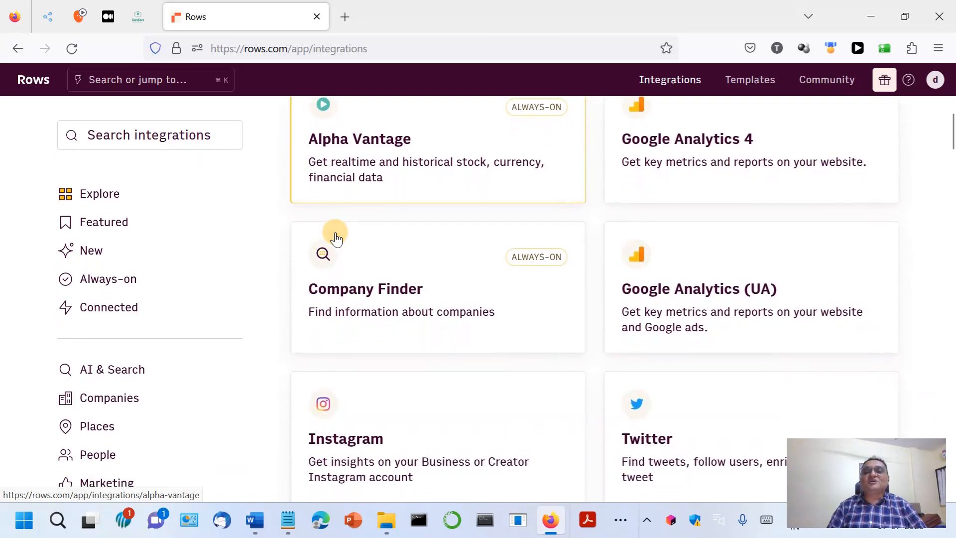
{"action": "scroll", "coordinate": [337, 238], "scroll_direction": "down", "scroll_amount": 3}
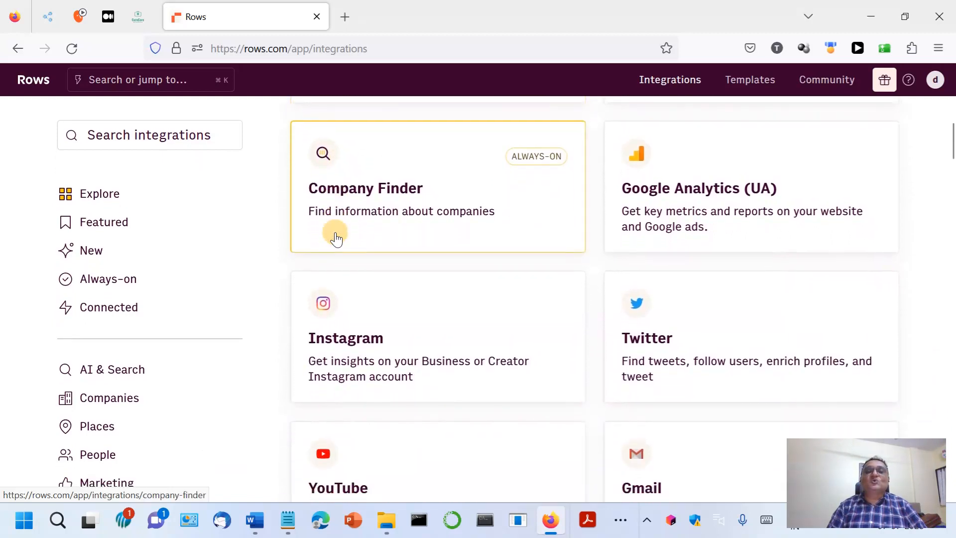
{"action": "scroll", "coordinate": [336, 238], "scroll_direction": "down", "scroll_amount": 6}
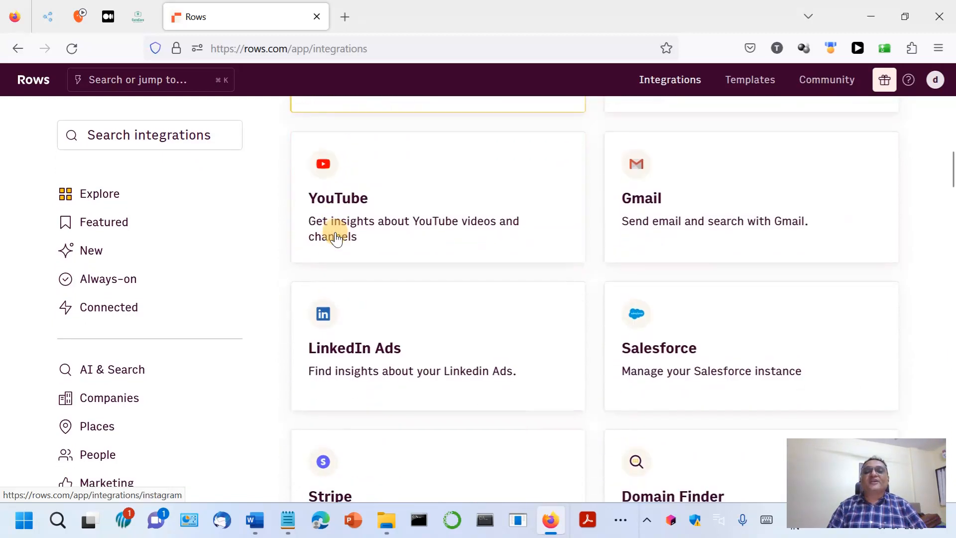
{"action": "scroll", "coordinate": [337, 238], "scroll_direction": "down", "scroll_amount": 20}
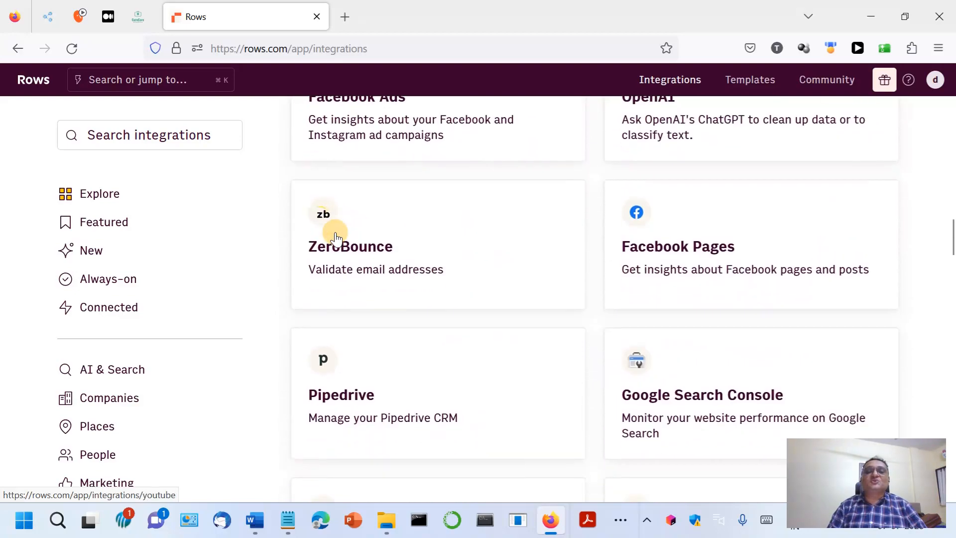
{"action": "scroll", "coordinate": [336, 238], "scroll_direction": "down", "scroll_amount": 18}
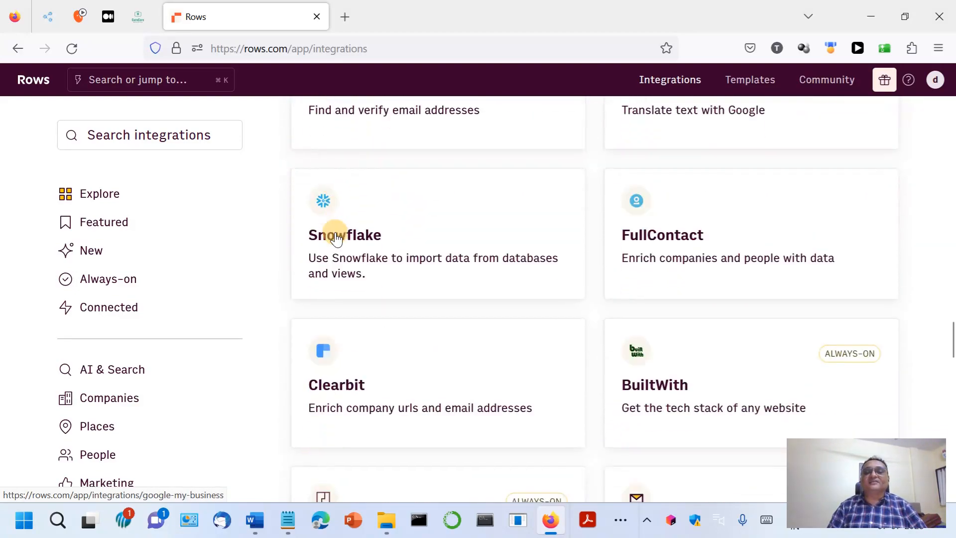
{"action": "scroll", "coordinate": [336, 238], "scroll_direction": "down", "scroll_amount": 10}
{"action": "scroll", "coordinate": [336, 238], "scroll_direction": "up", "scroll_amount": 5}
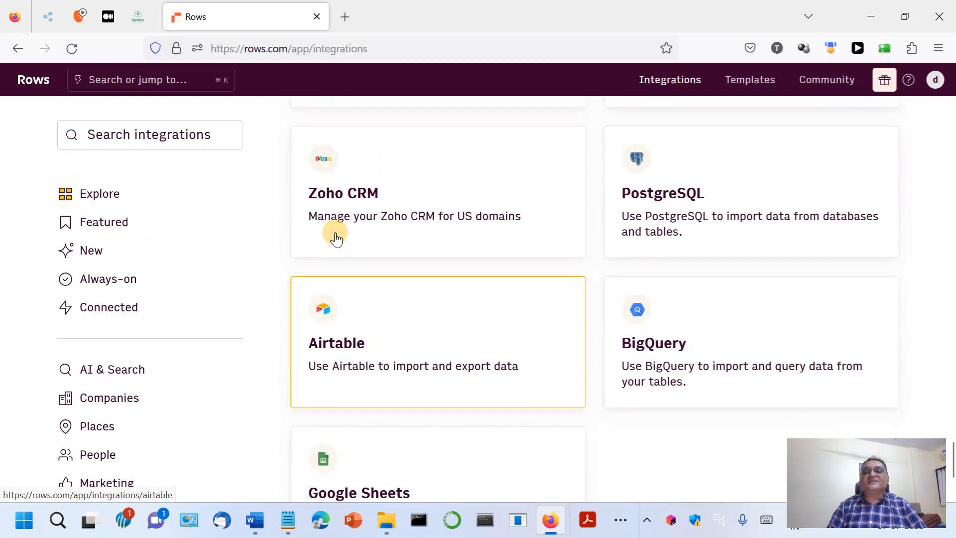
{"action": "scroll", "coordinate": [336, 238], "scroll_direction": "up", "scroll_amount": 10}
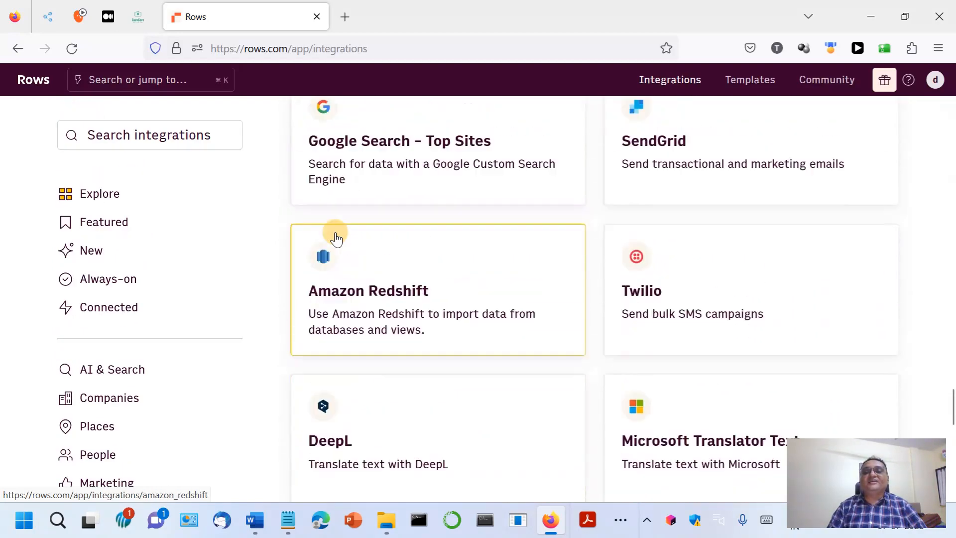
{"action": "scroll", "coordinate": [336, 238], "scroll_direction": "up", "scroll_amount": 12}
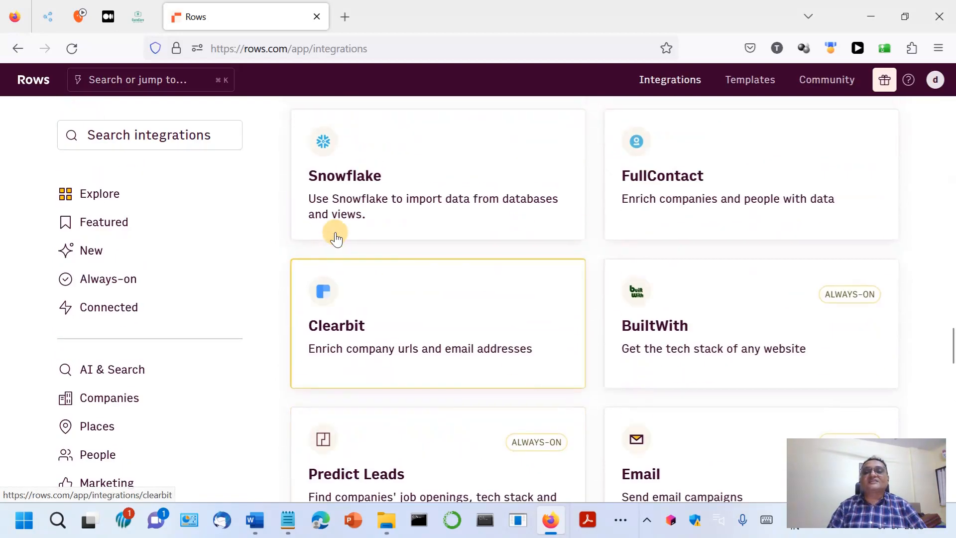
{"action": "scroll", "coordinate": [336, 238], "scroll_direction": "up", "scroll_amount": 15}
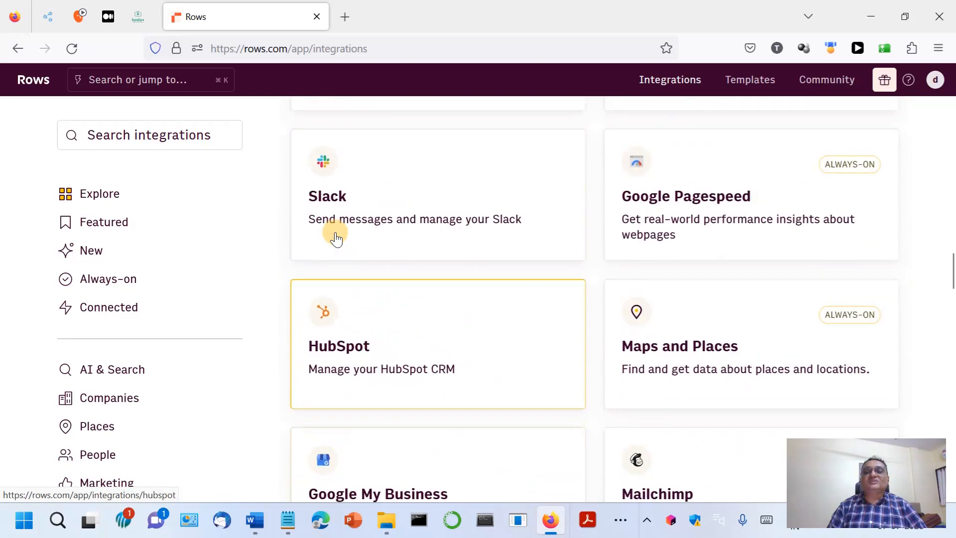
{"action": "scroll", "coordinate": [336, 238], "scroll_direction": "up", "scroll_amount": 9}
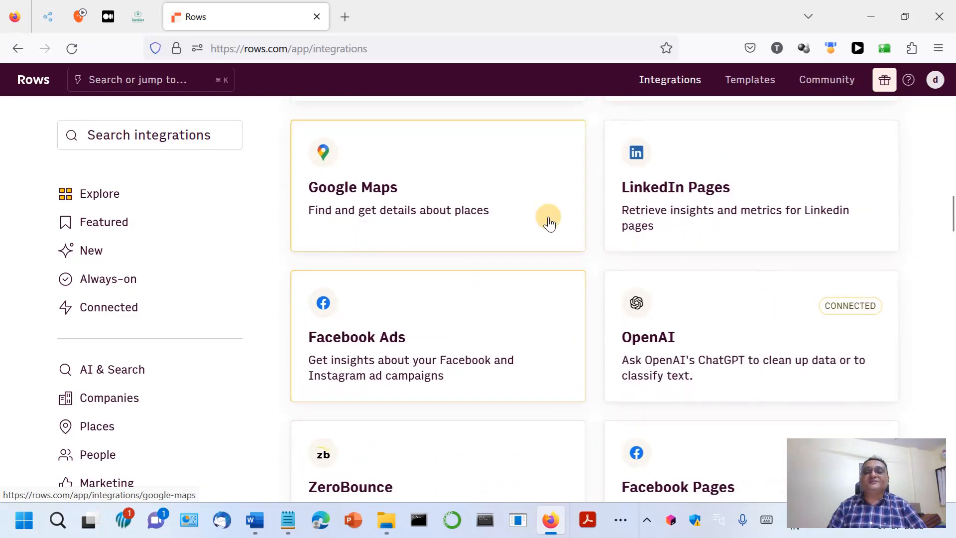
Step: Start adding another connection for the OpenAI integration and bring up the linked OpenAI API keys page in a new tab
{"action": "left_click", "coordinate": [662, 339]}
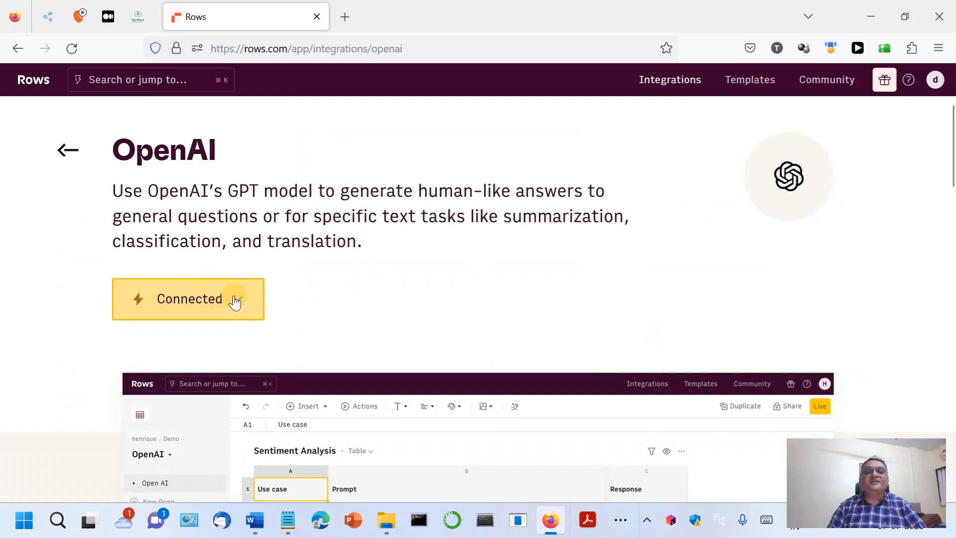
{"action": "left_click", "coordinate": [240, 302]}
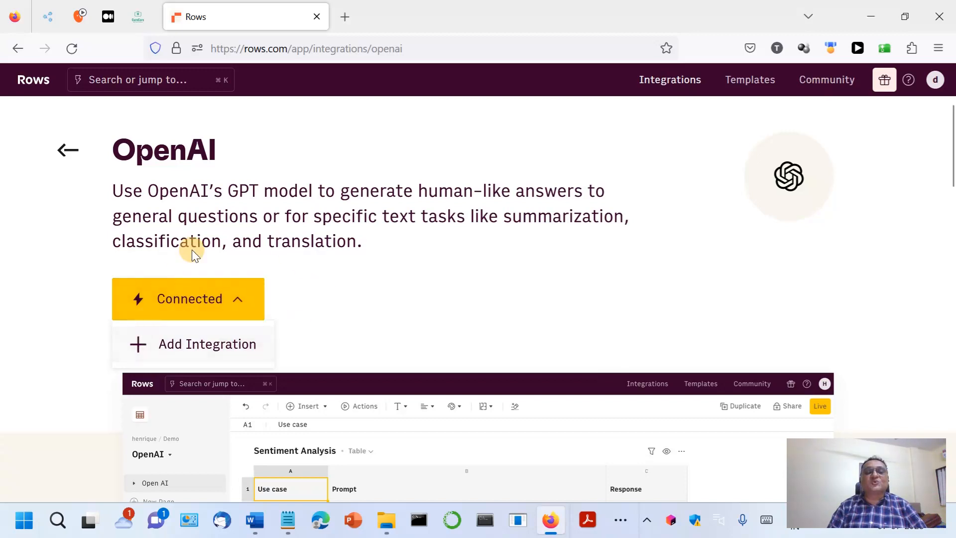
{"action": "left_click", "coordinate": [242, 344]}
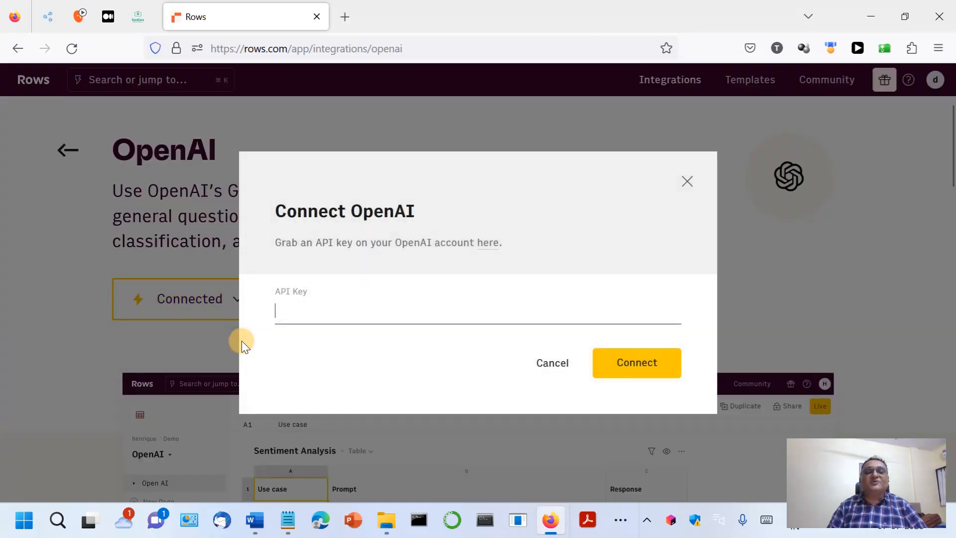
{"action": "right_click", "coordinate": [489, 244]}
{"action": "left_click", "coordinate": [516, 259]}
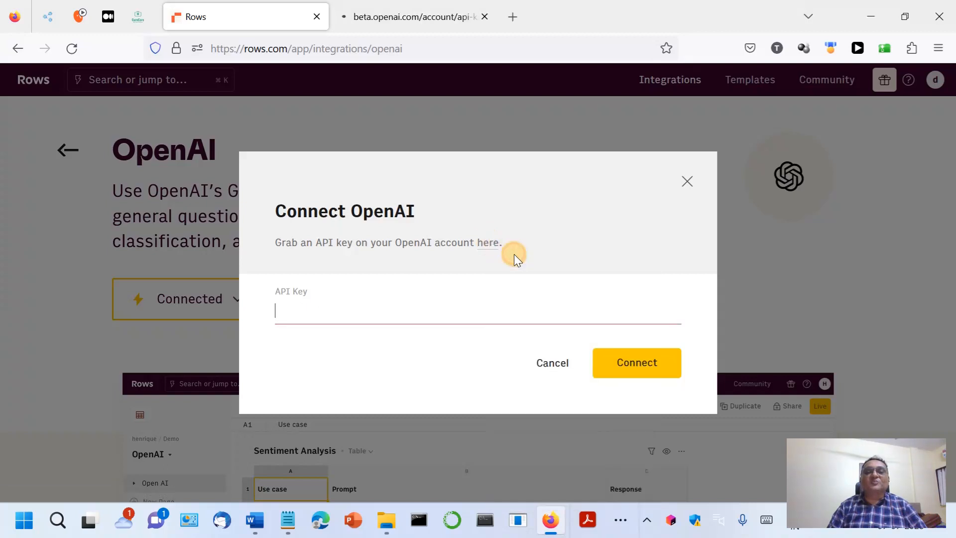
{"action": "left_click", "coordinate": [413, 26]}
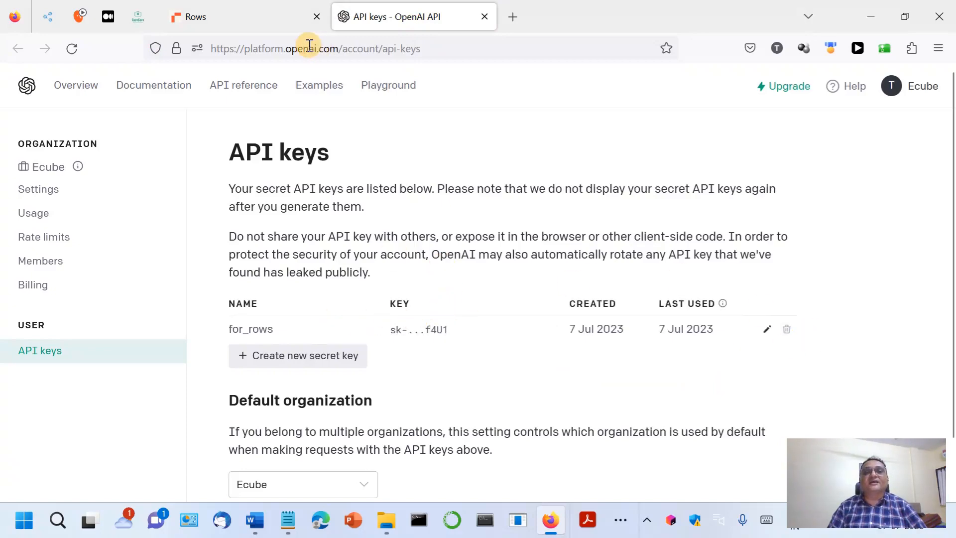
Step: Revisit the Connect OpenAI dialog and examine the existing for_rows key entry on the OpenAI API keys page
{"action": "left_click", "coordinate": [252, 25]}
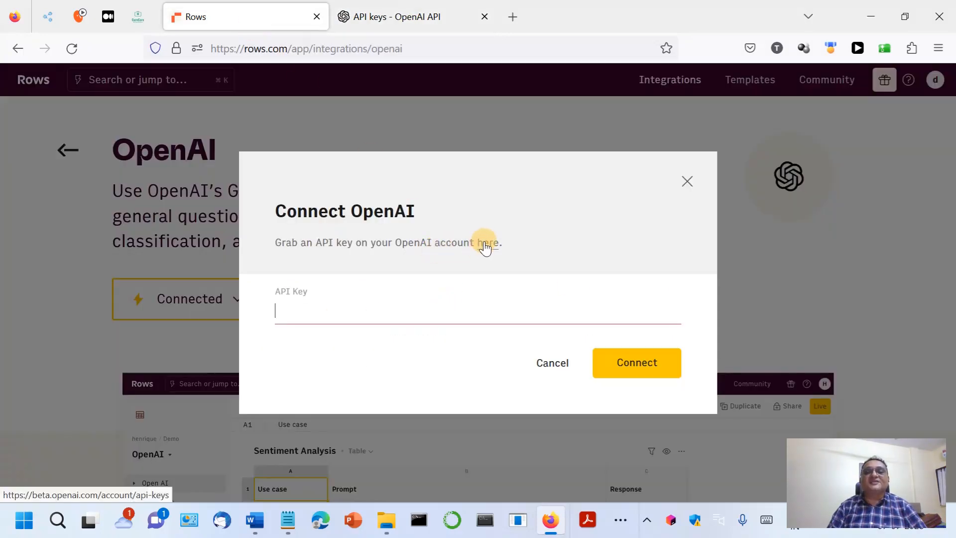
{"action": "left_click", "coordinate": [394, 16]}
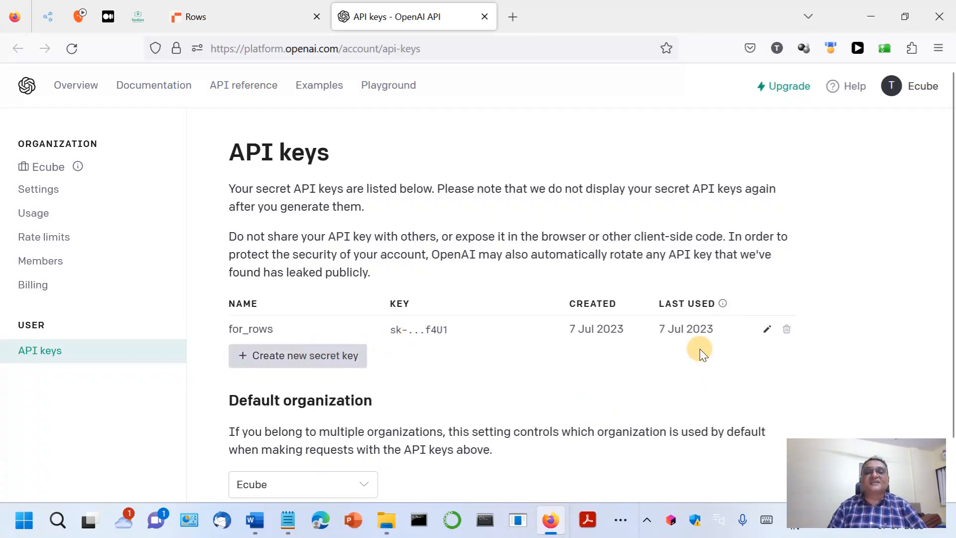
{"action": "triple_click", "coordinate": [411, 330]}
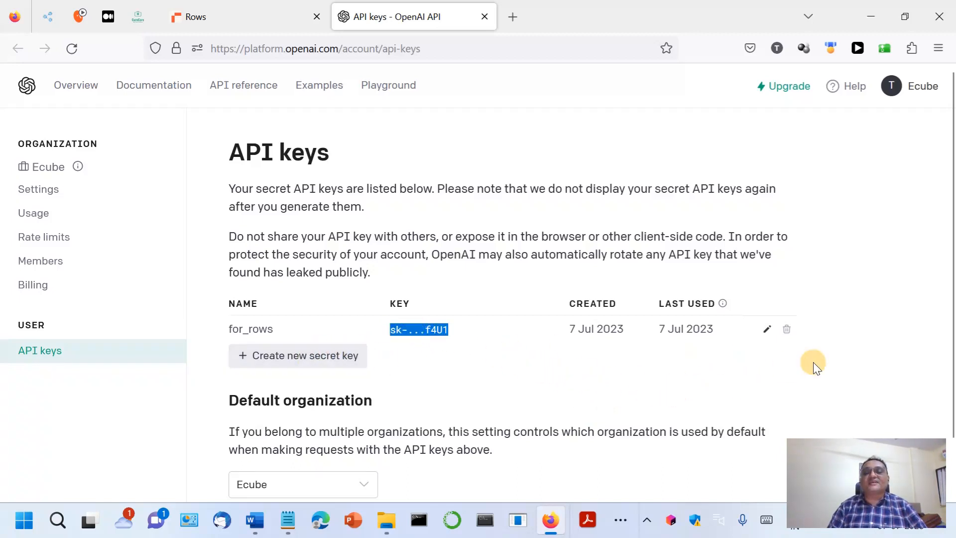
Step: Create a new OpenAI secret key named for_rows and copy the generated key
{"action": "left_click", "coordinate": [317, 357]}
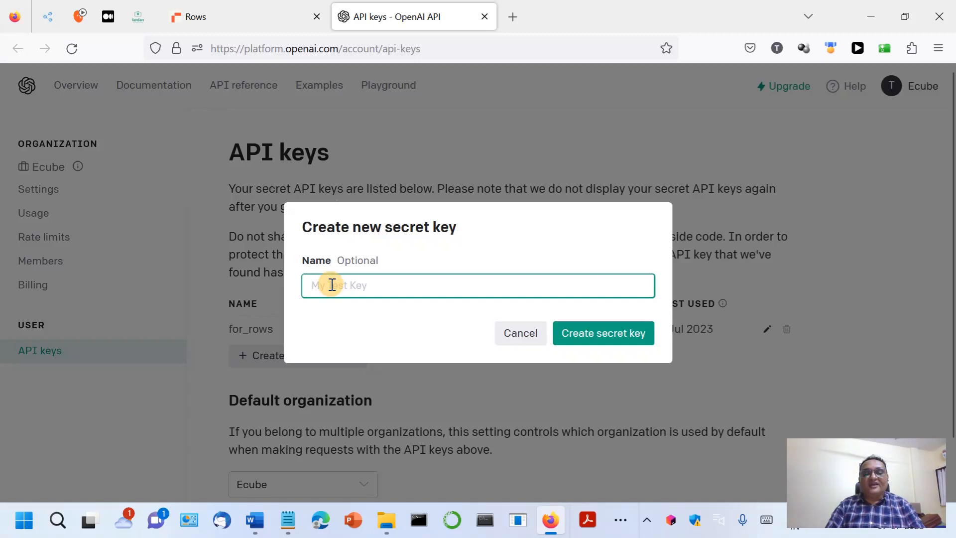
{"action": "type", "text": "r"}
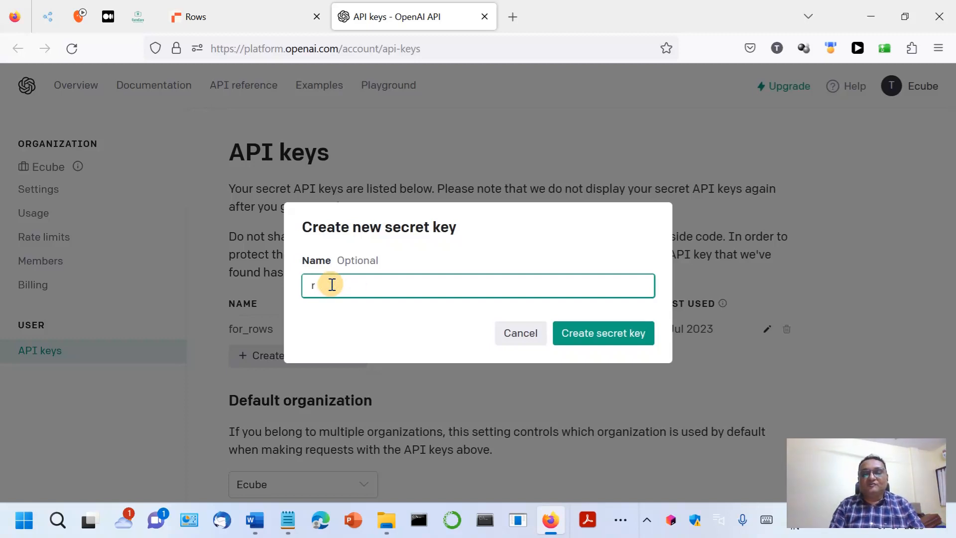
{"action": "key", "text": "BackSpace"}
{"action": "type", "text": "for"}
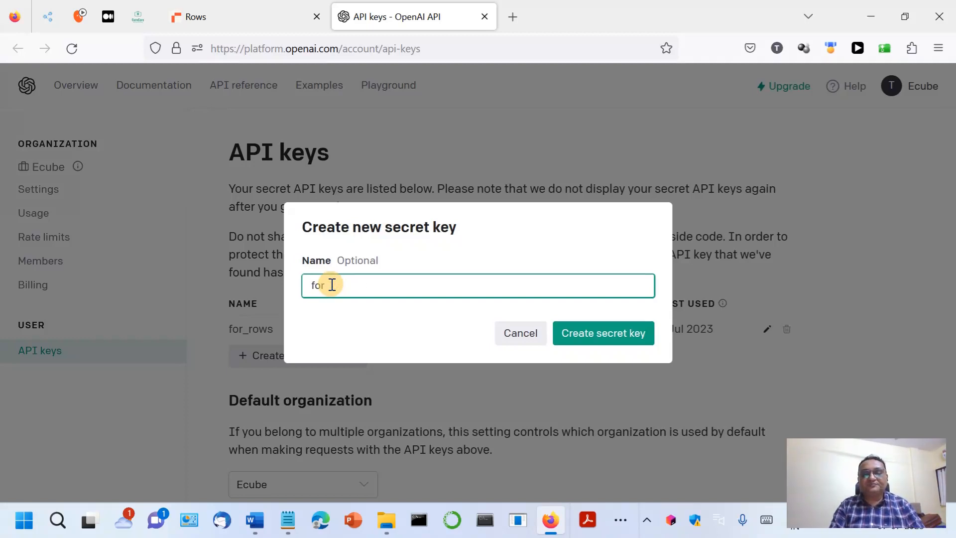
{"action": "type", "text": "_rows"}
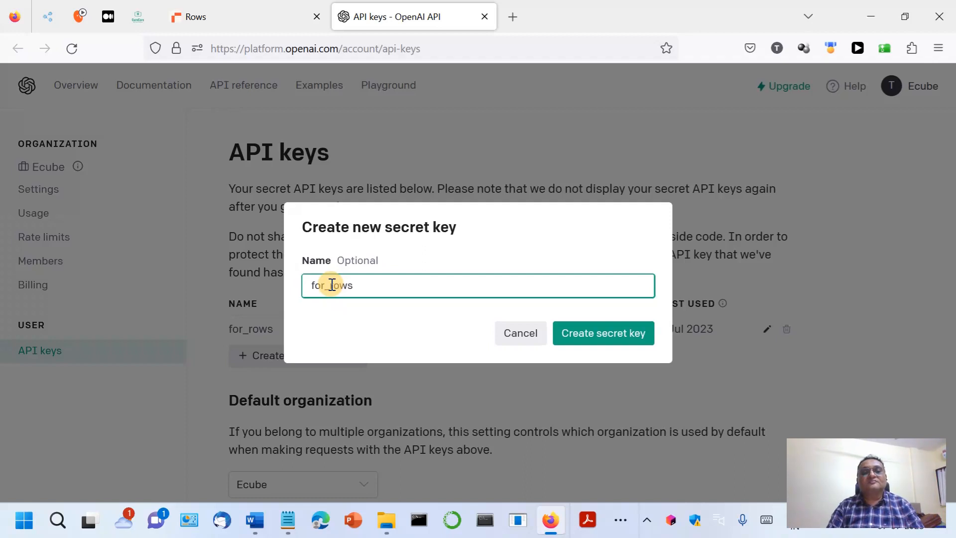
{"action": "left_click", "coordinate": [593, 333]}
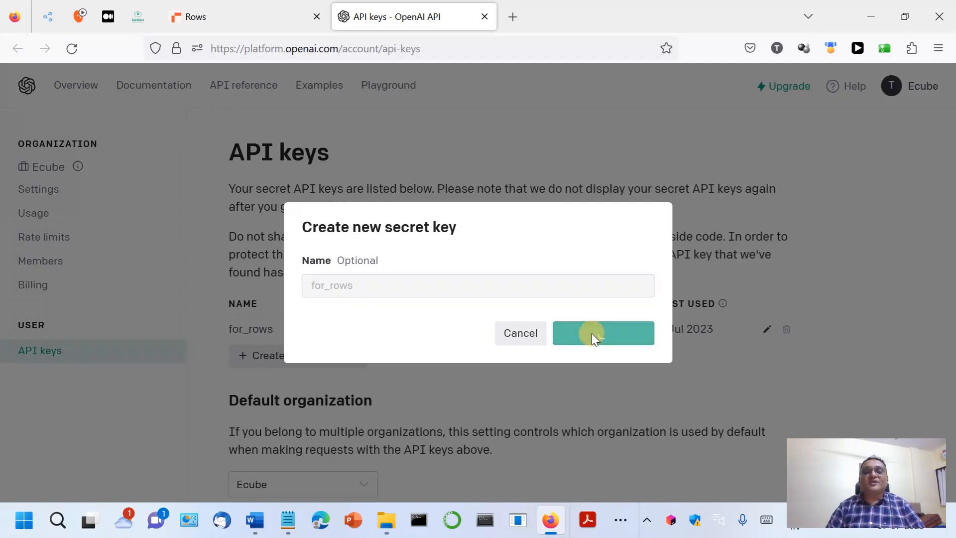
{"action": "left_click", "coordinate": [640, 307]}
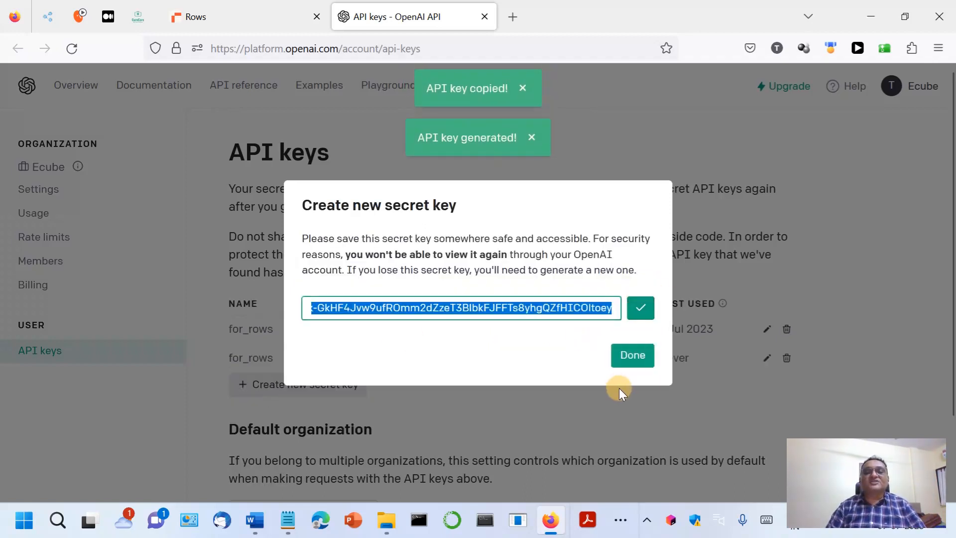
Step: Close the new secret key dialog and revoke the older for_rows key on the OpenAI API keys page
{"action": "left_click", "coordinate": [632, 356]}
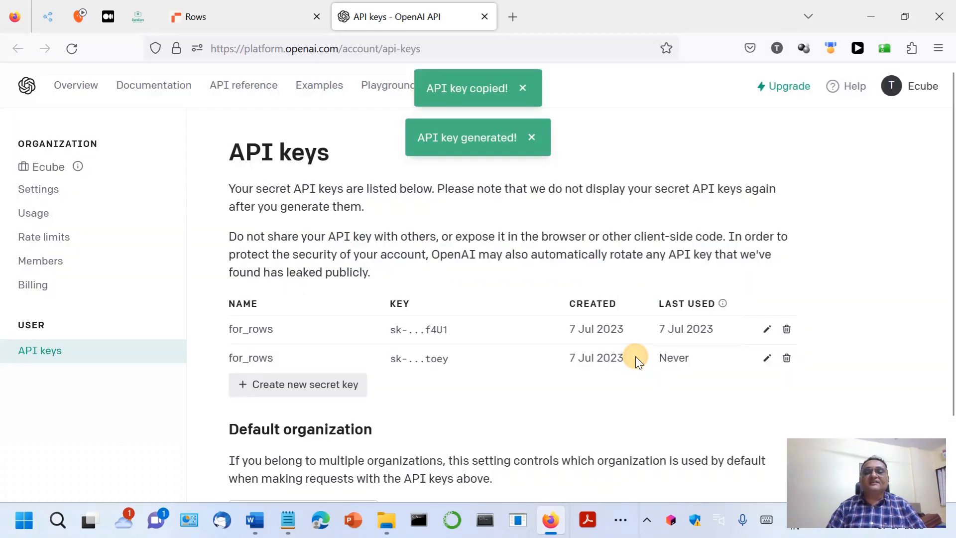
{"action": "left_click", "coordinate": [787, 329]}
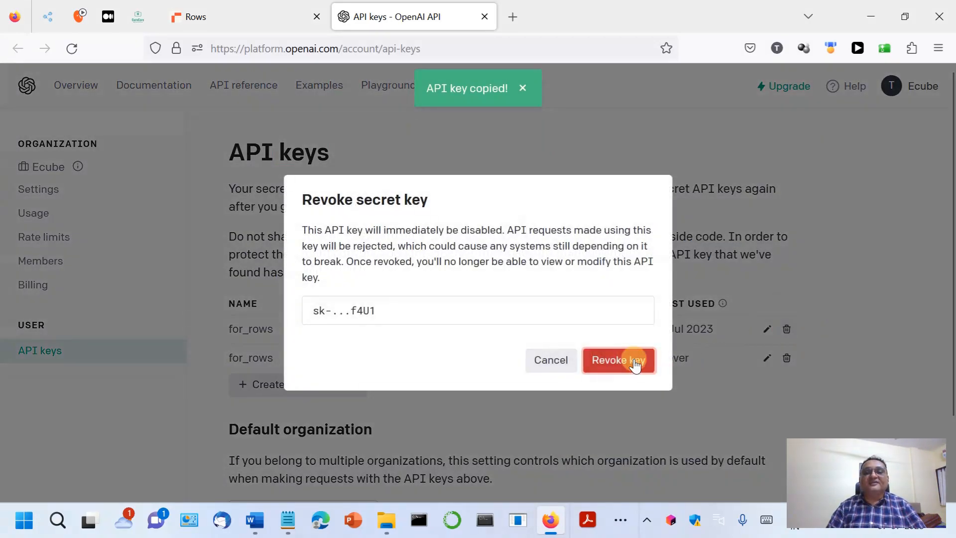
{"action": "left_click", "coordinate": [634, 360]}
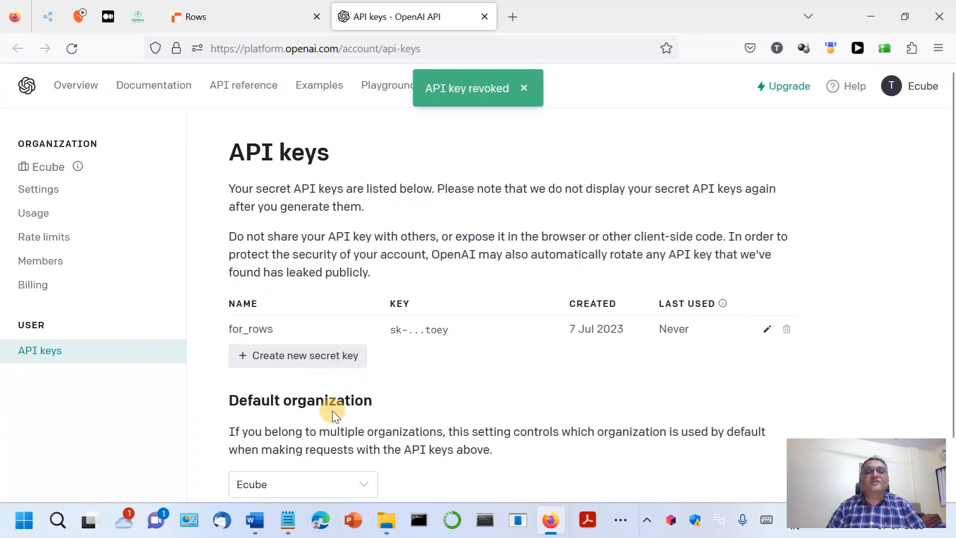
Step: Return to Rows, reopen the form for adding an OpenAI integration, and connect it with the copied API key
{"action": "left_click", "coordinate": [220, 15]}
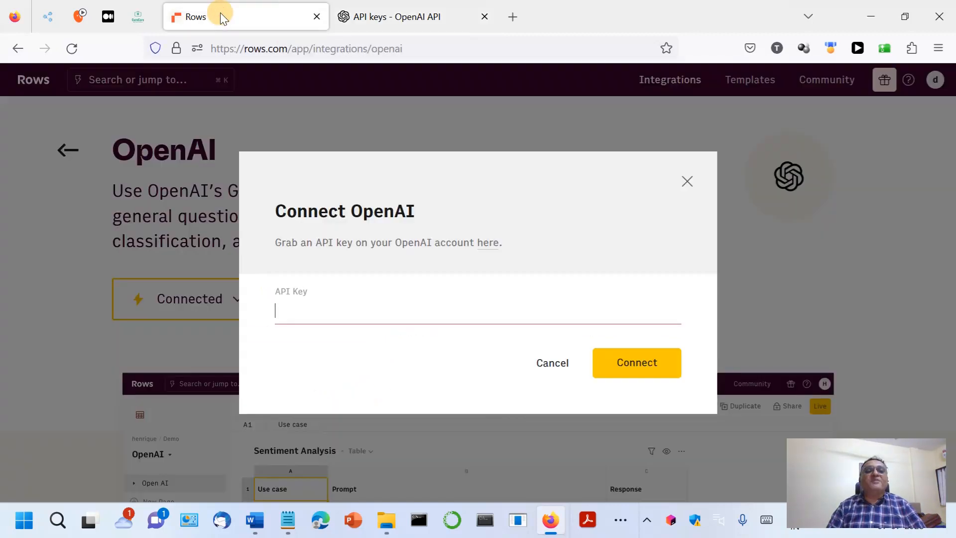
{"action": "left_click", "coordinate": [295, 314]}
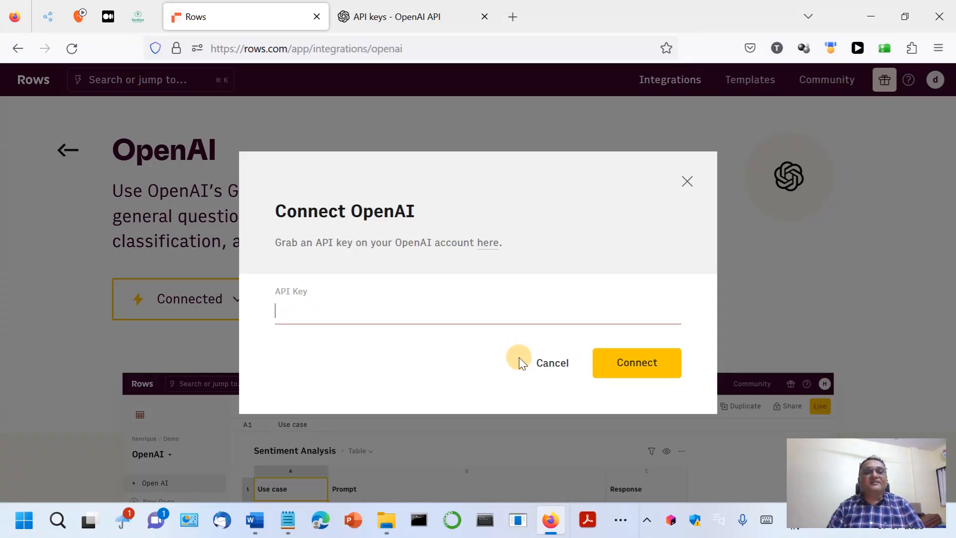
{"action": "left_click", "coordinate": [687, 182]}
{"action": "left_click", "coordinate": [247, 301]}
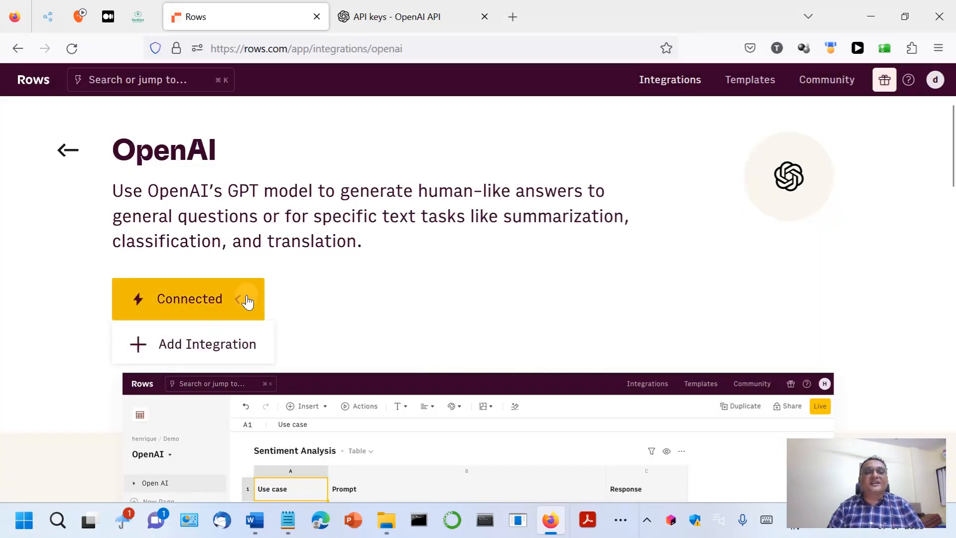
{"action": "left_click", "coordinate": [207, 343]}
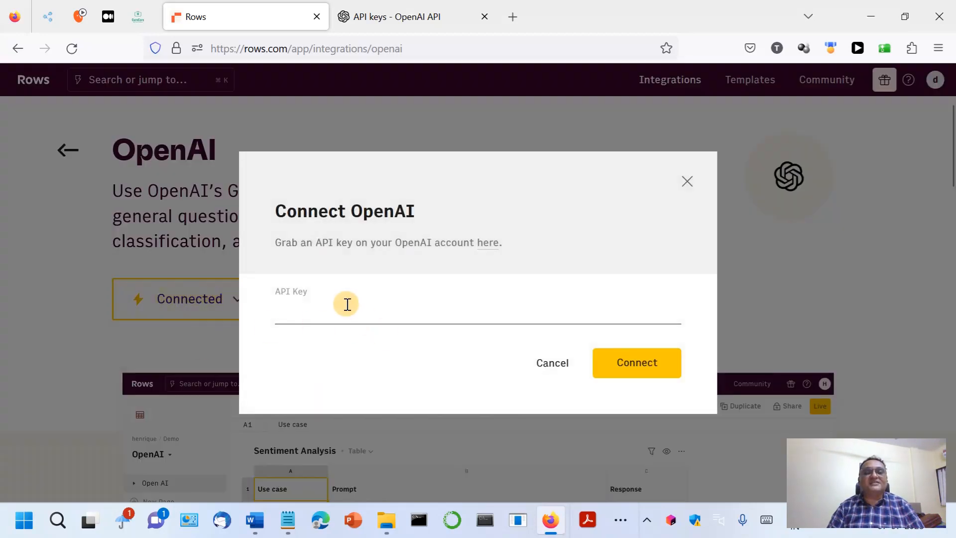
{"action": "key", "text": "ctrl+v"}
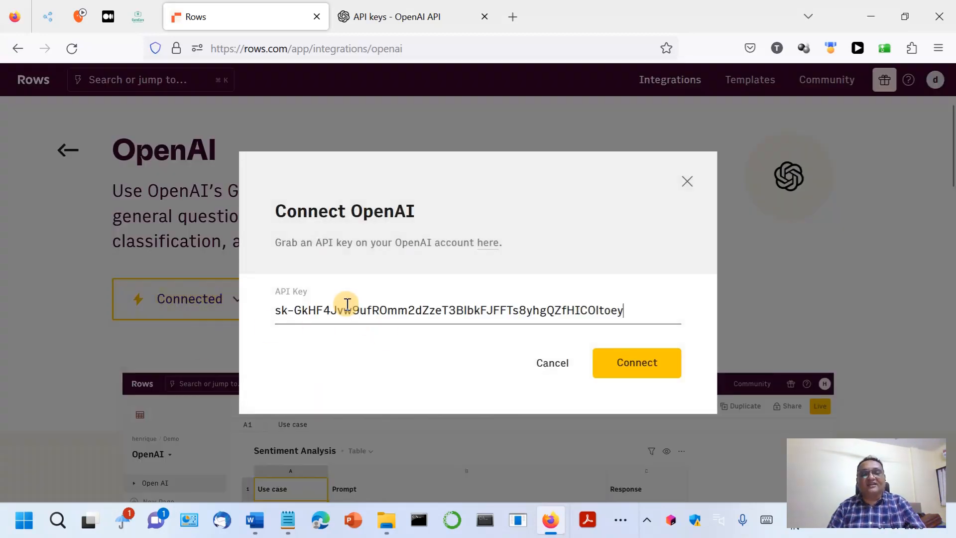
{"action": "left_click", "coordinate": [645, 368]}
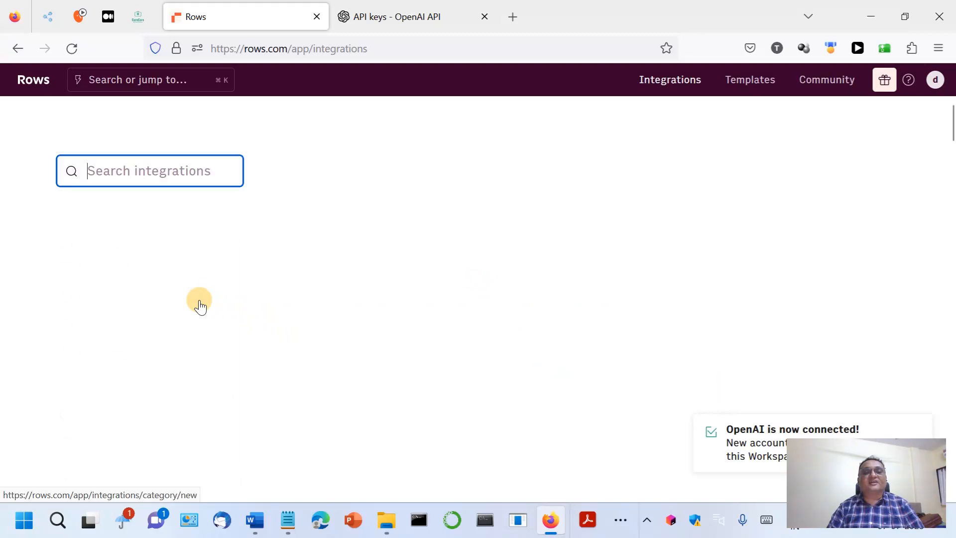
Step: Find the OpenAI entry in the integrations catalogue and check its connection status
{"action": "scroll", "coordinate": [594, 354], "scroll_direction": "down", "scroll_amount": 3}
{"action": "scroll", "coordinate": [594, 354], "scroll_direction": "down", "scroll_amount": 10}
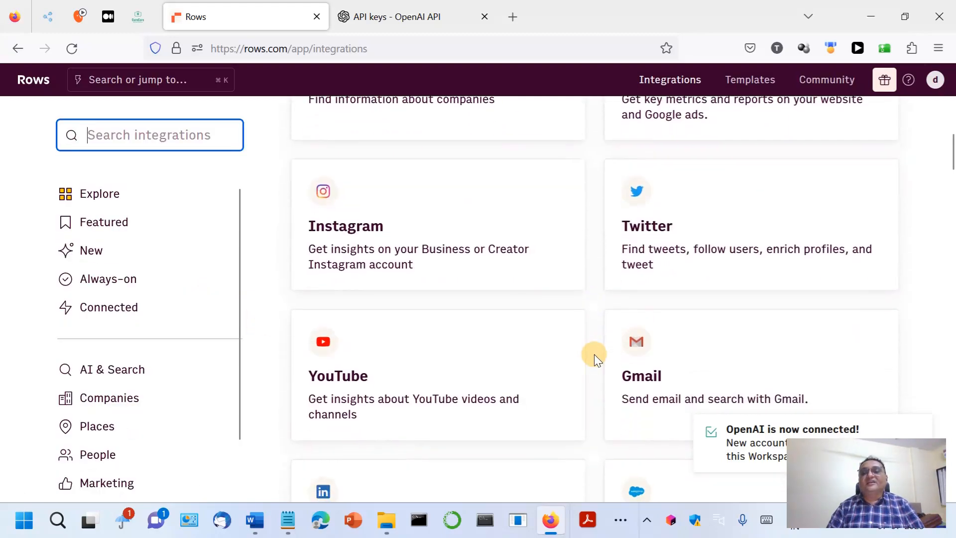
{"action": "scroll", "coordinate": [634, 412], "scroll_direction": "down", "scroll_amount": 9}
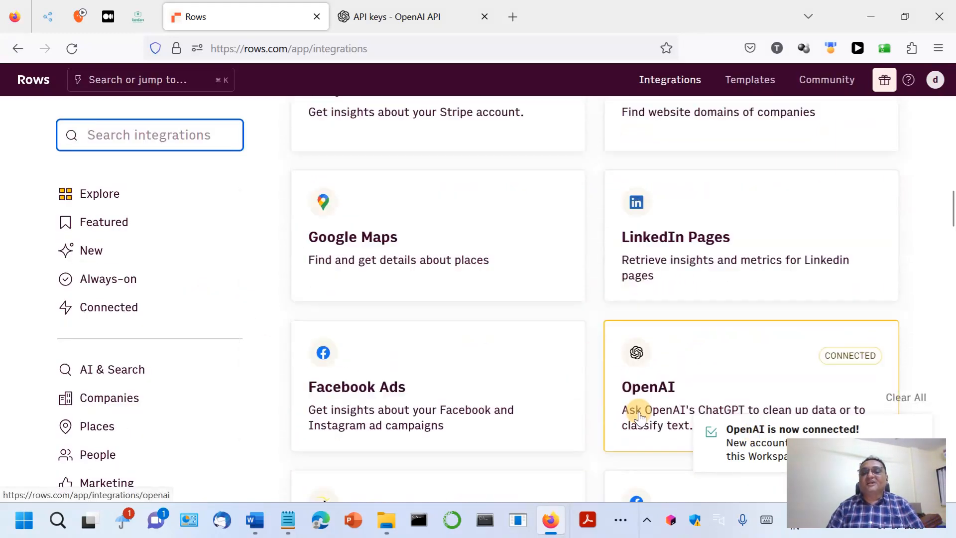
{"action": "scroll", "coordinate": [679, 309], "scroll_direction": "up", "scroll_amount": 5}
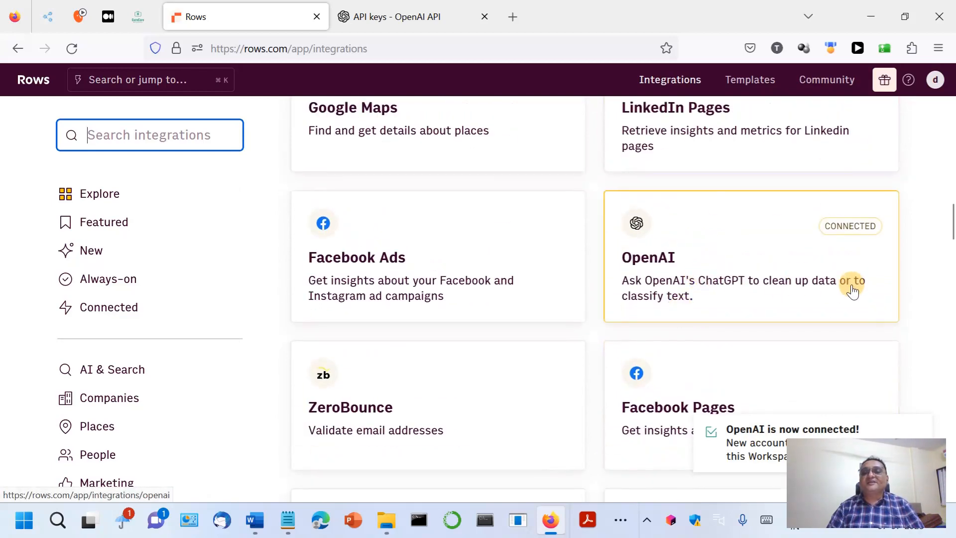
{"action": "scroll", "coordinate": [617, 296], "scroll_direction": "up", "scroll_amount": 10}
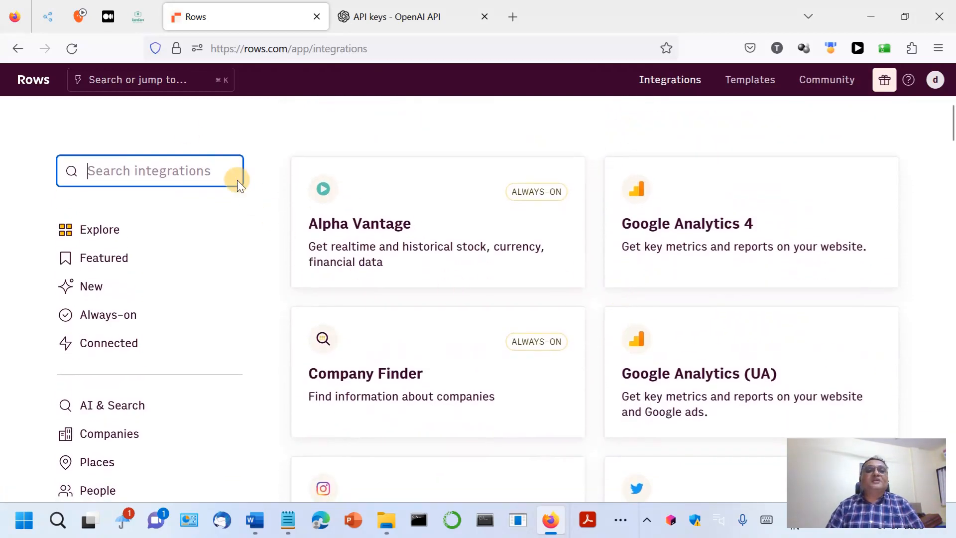
Step: Open the Customer_Review spreadsheet from My Spreadsheets and switch it to editing mode
{"action": "left_click", "coordinate": [105, 83]}
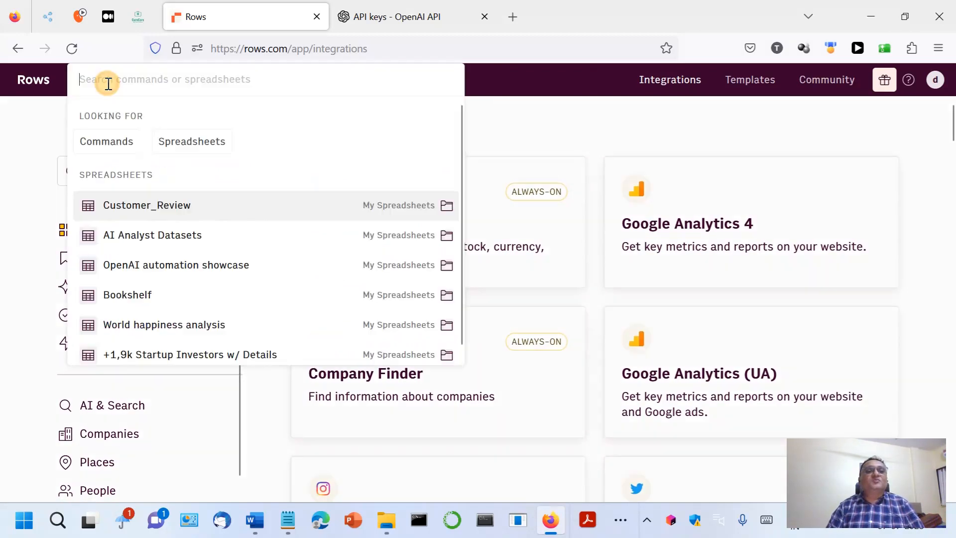
{"action": "left_click", "coordinate": [124, 205]}
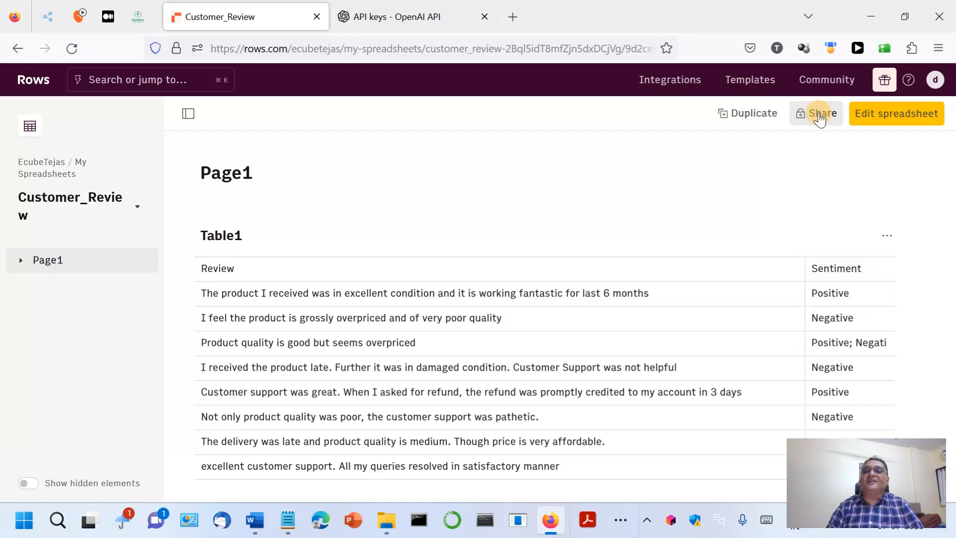
{"action": "scroll", "coordinate": [615, 288], "scroll_direction": "down", "scroll_amount": 1}
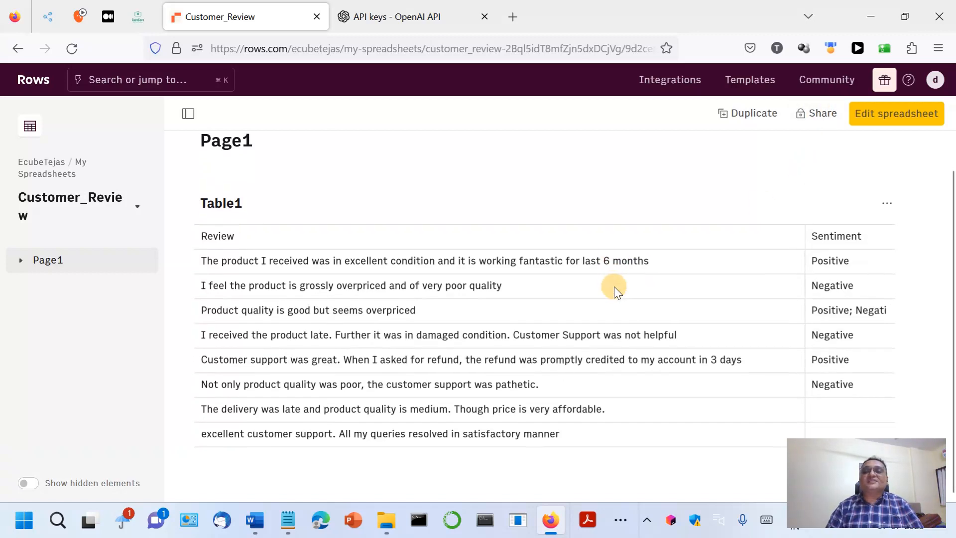
{"action": "scroll", "coordinate": [614, 288], "scroll_direction": "up", "scroll_amount": 2}
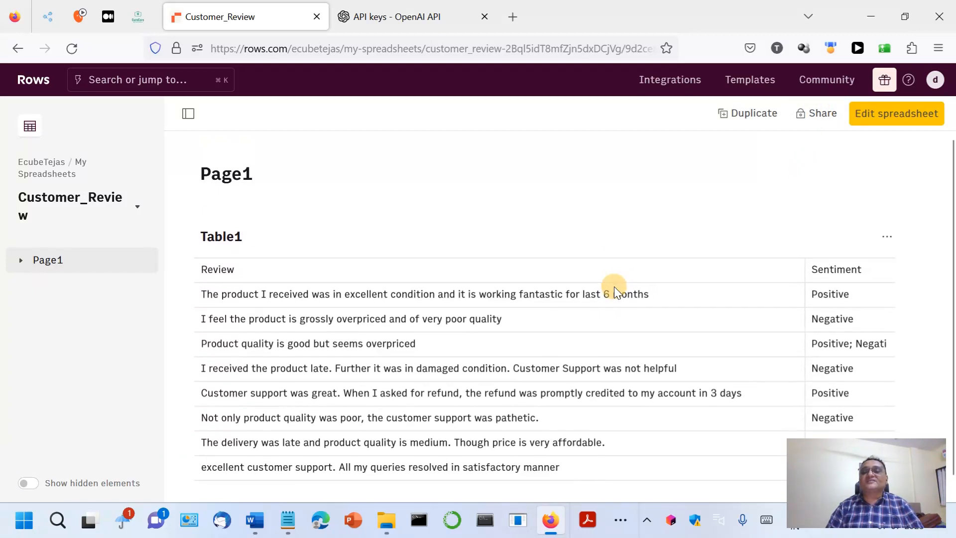
{"action": "scroll", "coordinate": [614, 287], "scroll_direction": "down", "scroll_amount": 1}
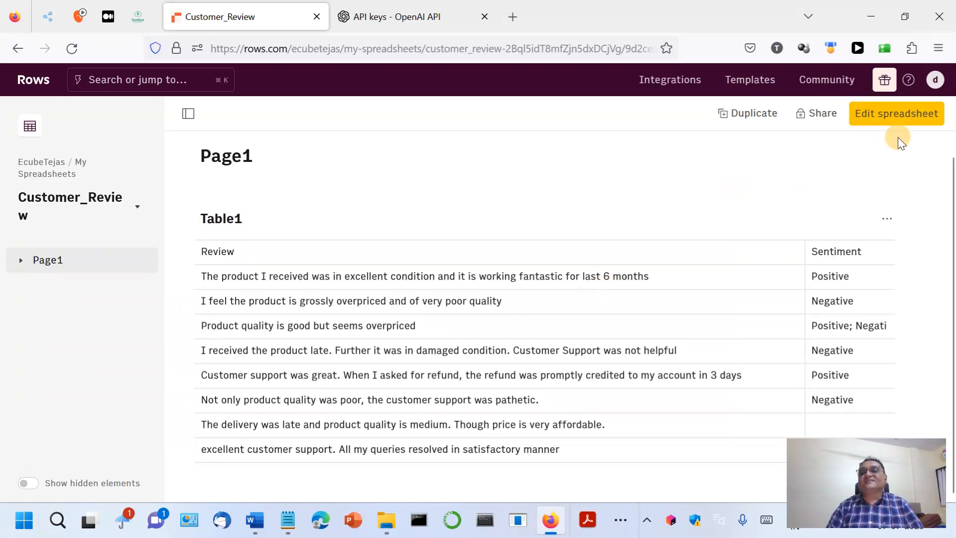
{"action": "left_click", "coordinate": [898, 120]}
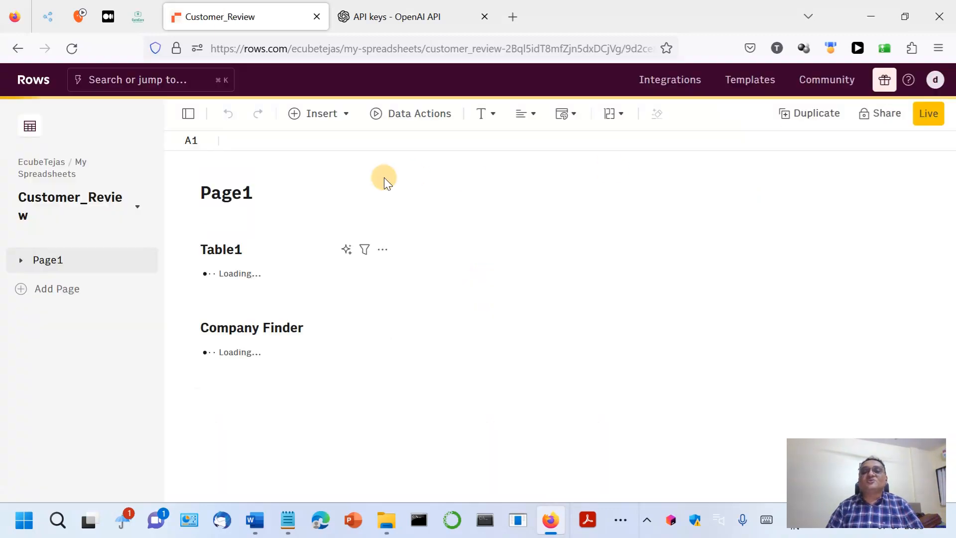
{"action": "scroll", "coordinate": [299, 374], "scroll_direction": "down", "scroll_amount": 2}
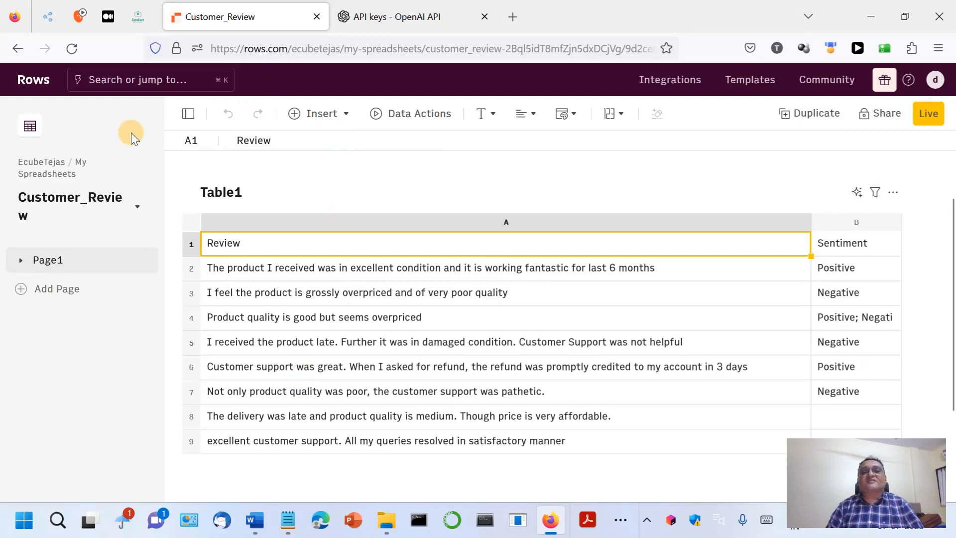
{"action": "left_click", "coordinate": [342, 112]}
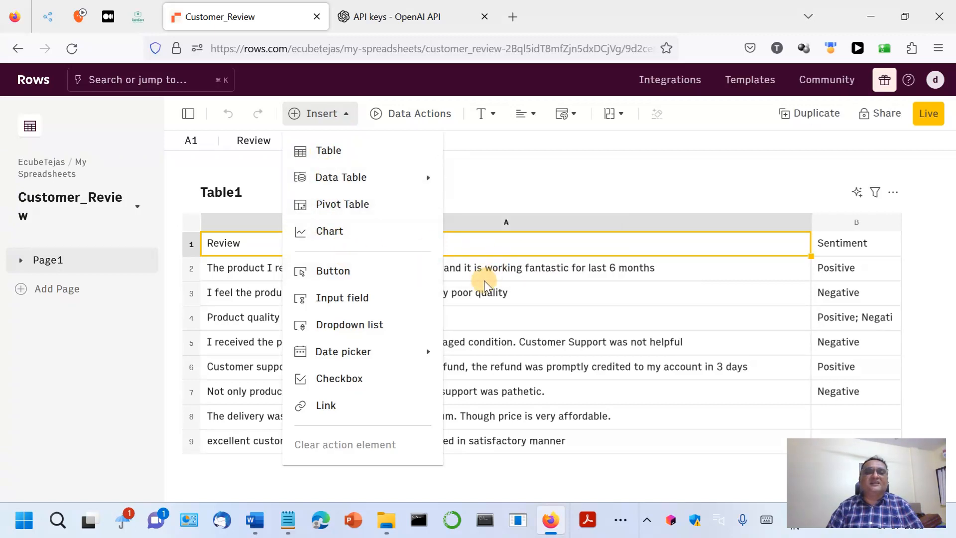
{"action": "mouse_move", "coordinate": [337, 363]}
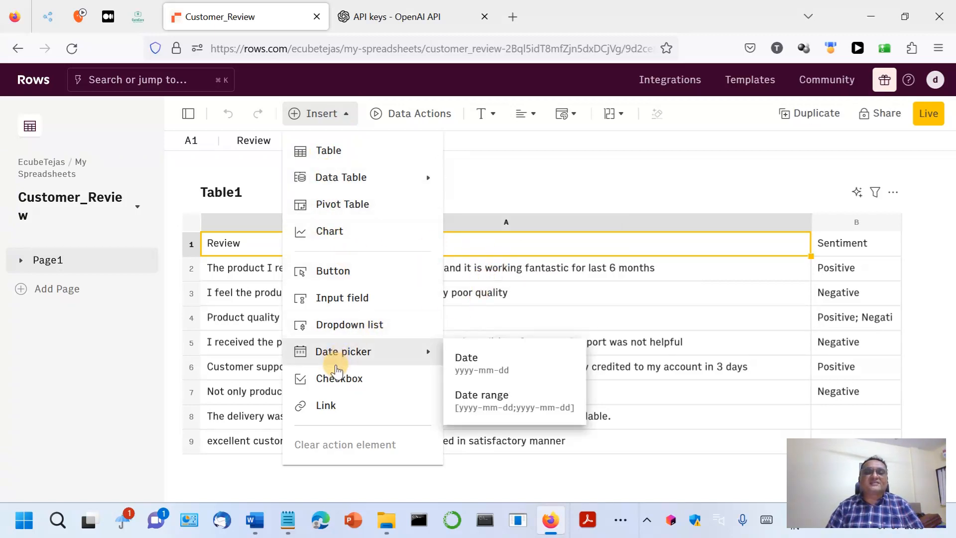
{"action": "left_click", "coordinate": [589, 160]}
{"action": "scroll", "coordinate": [340, 346], "scroll_direction": "down", "scroll_amount": 1}
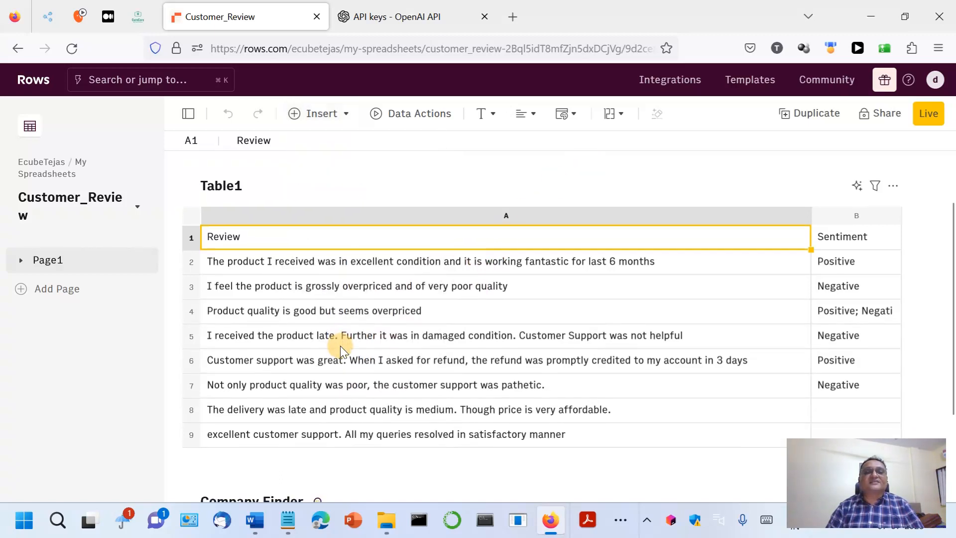
{"action": "right_click", "coordinate": [379, 257]}
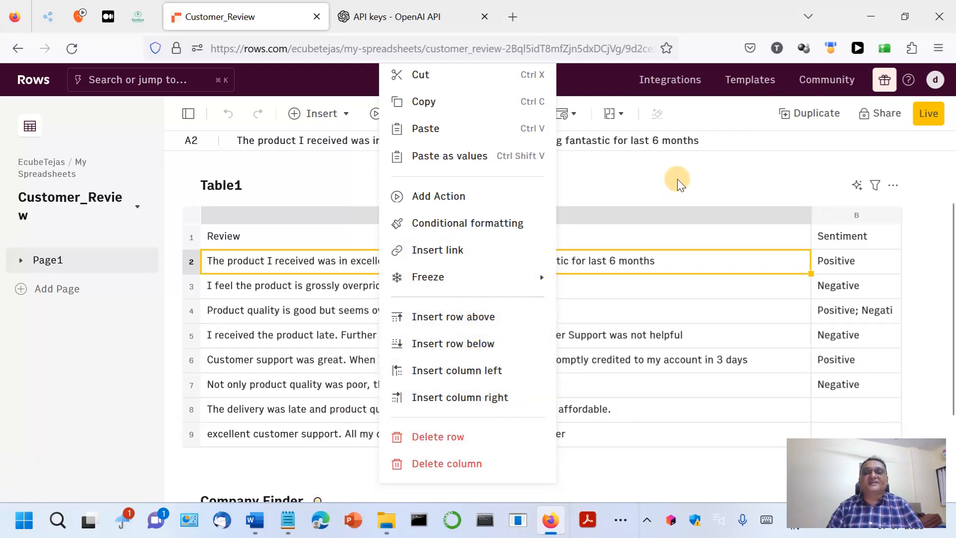
{"action": "left_click", "coordinate": [715, 184]}
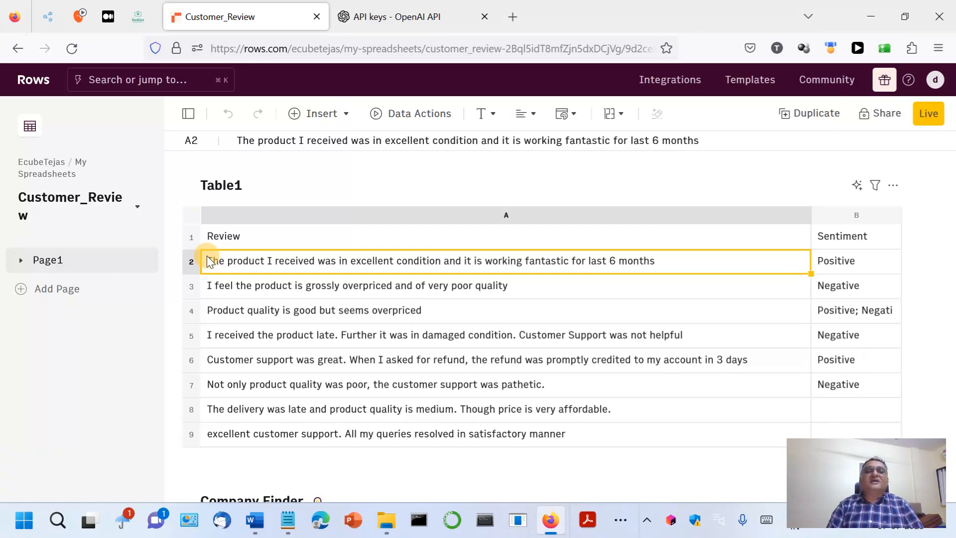
Step: Inspect the CLASSIFY_OPENAI formula in B2 and clear the Sentiment values in B2 through B7 of Table1
{"action": "left_click", "coordinate": [841, 262]}
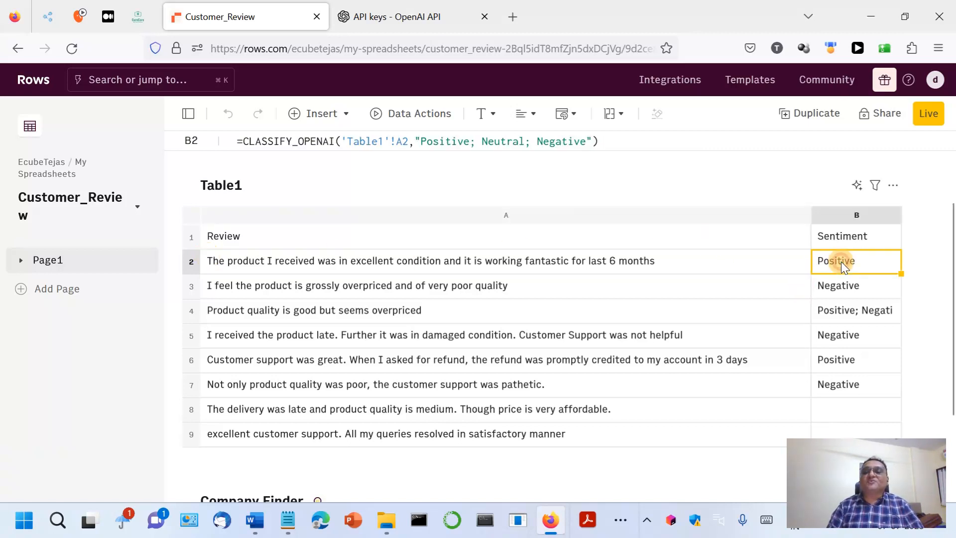
{"action": "left_click", "coordinate": [841, 262]}
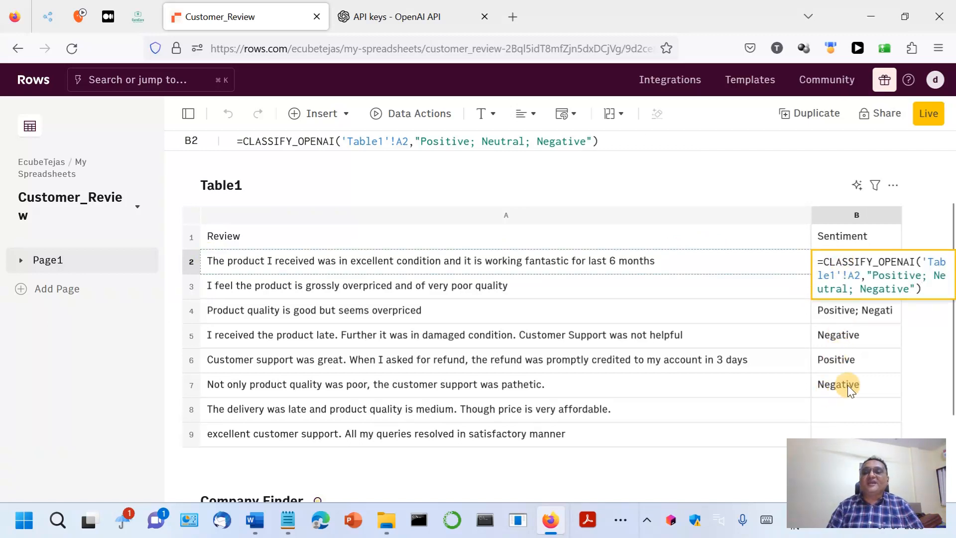
{"action": "left_click", "coordinate": [848, 384], "text": "shift"}
{"action": "double_click", "coordinate": [856, 259]}
{"action": "left_click", "coordinate": [880, 285]}
{"action": "key", "text": "Delete"}
Step: Examine the customer reviews in Table1, briefly collapsing and restoring the page sidebar, and select the first review in A2
{"action": "scroll", "coordinate": [369, 316], "scroll_direction": "up", "scroll_amount": 2}
{"action": "scroll", "coordinate": [370, 315], "scroll_direction": "down", "scroll_amount": 3}
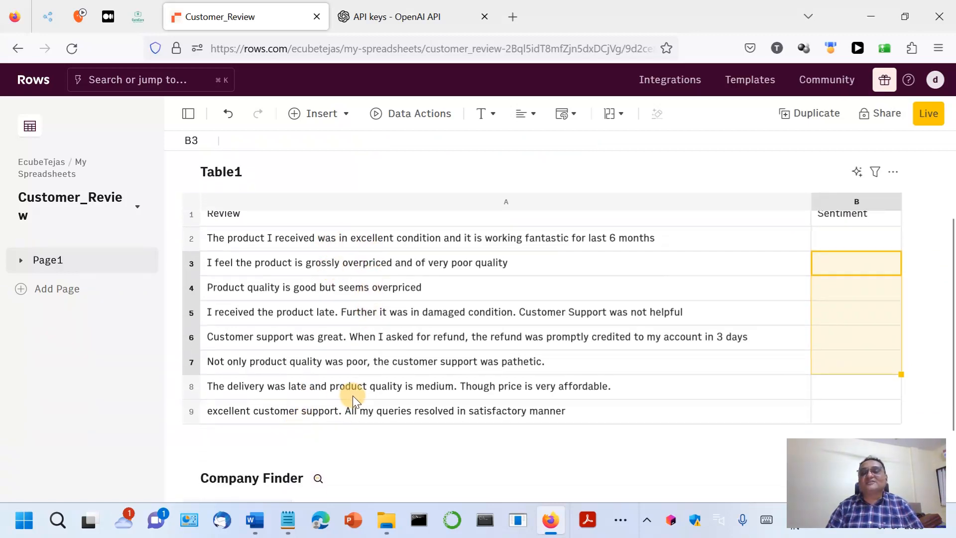
{"action": "left_click", "coordinate": [189, 112]}
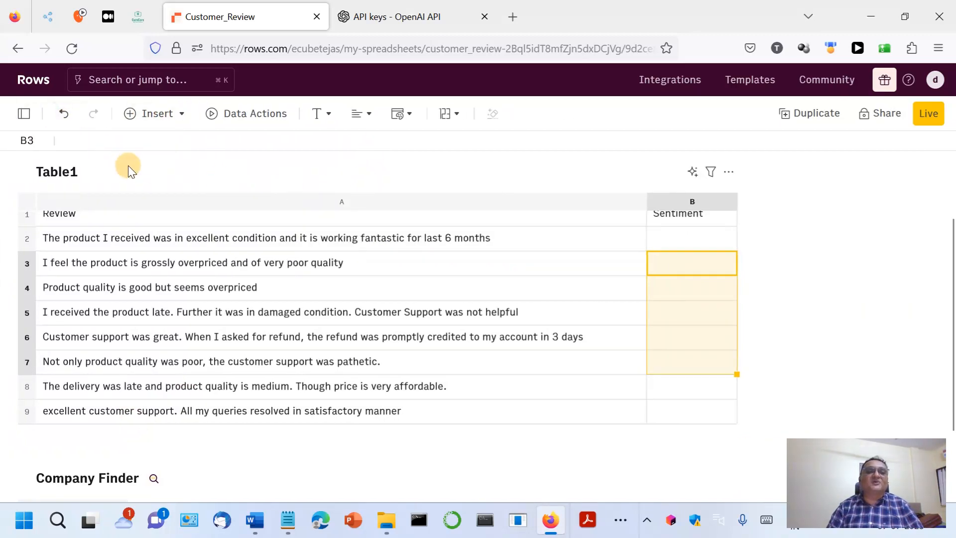
{"action": "left_click", "coordinate": [27, 109]}
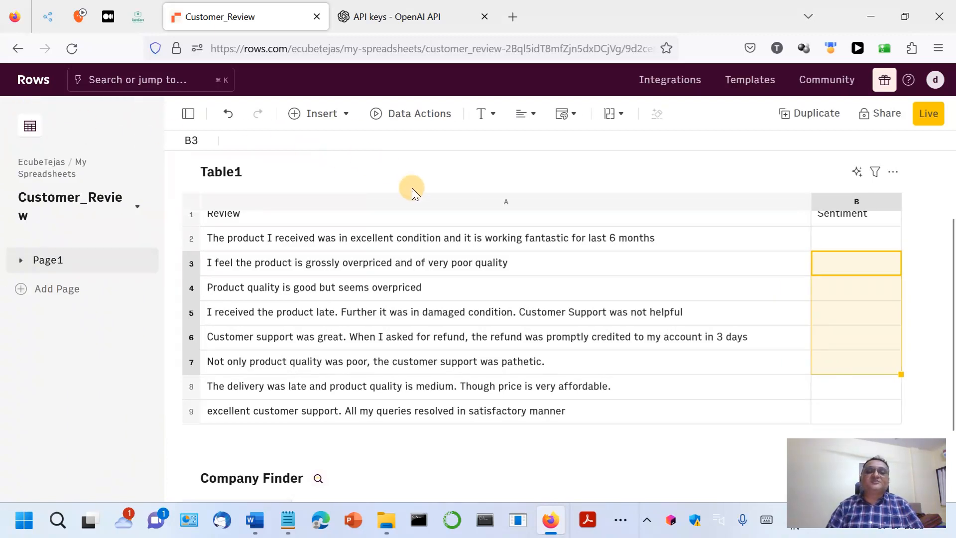
{"action": "scroll", "coordinate": [411, 188], "scroll_direction": "up", "scroll_amount": 1}
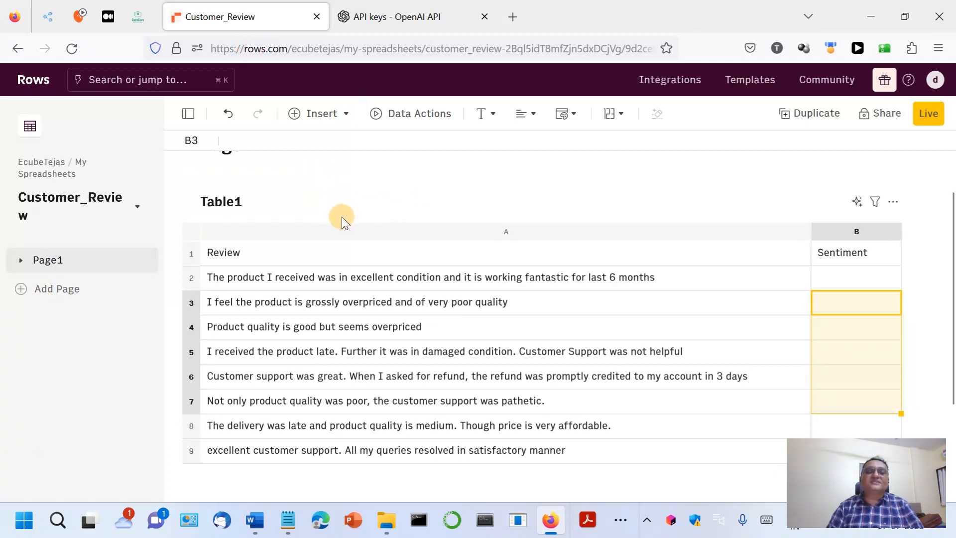
{"action": "scroll", "coordinate": [372, 232], "scroll_direction": "down", "scroll_amount": 1}
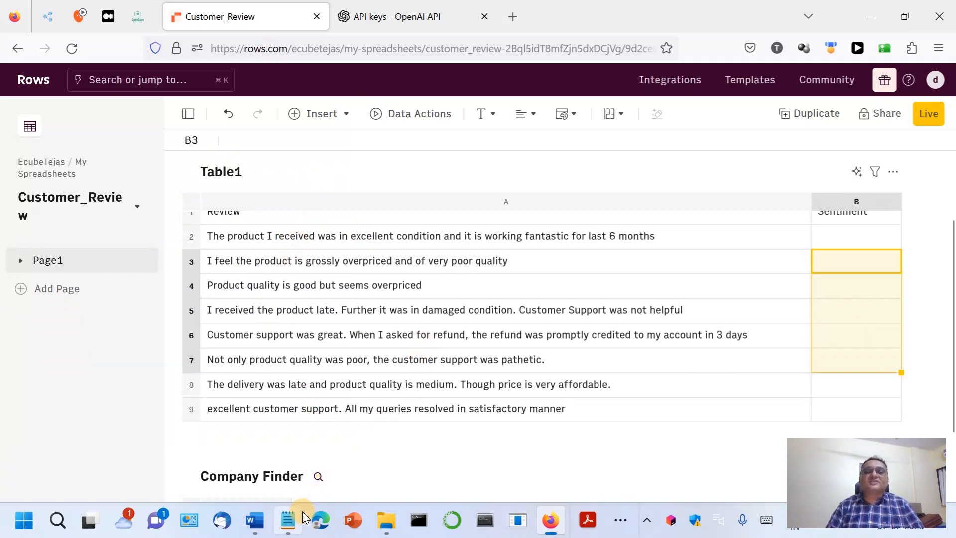
{"action": "scroll", "coordinate": [423, 303], "scroll_direction": "up", "scroll_amount": 2}
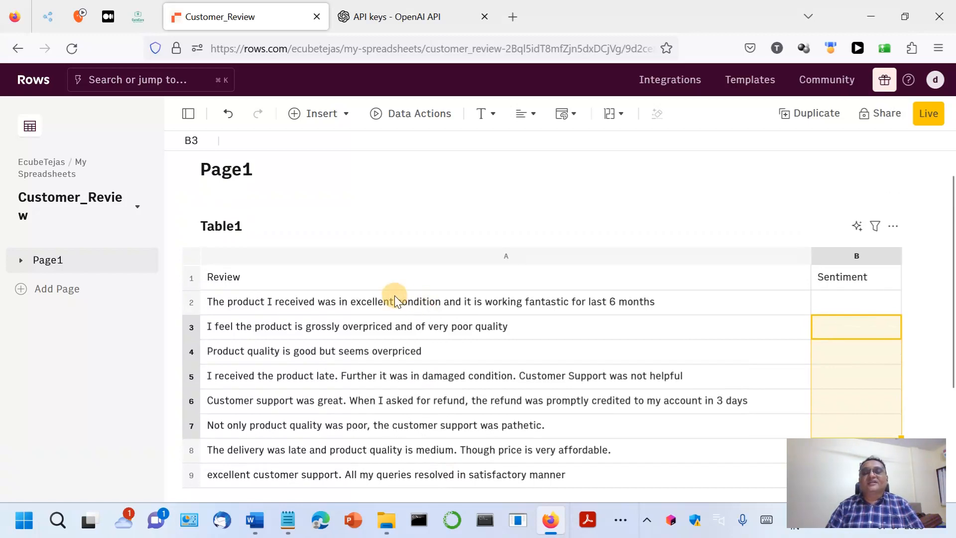
{"action": "scroll", "coordinate": [395, 298], "scroll_direction": "down", "scroll_amount": 1}
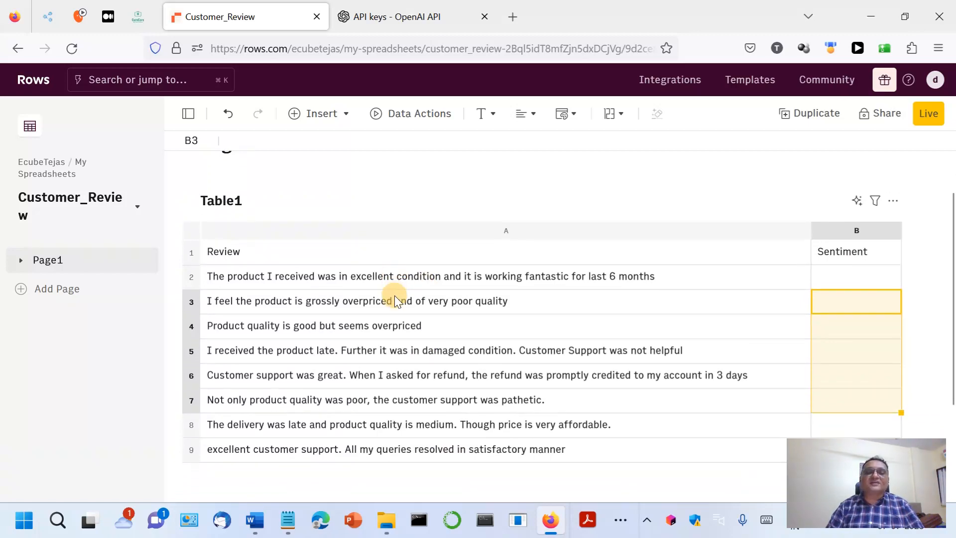
{"action": "left_click", "coordinate": [406, 274]}
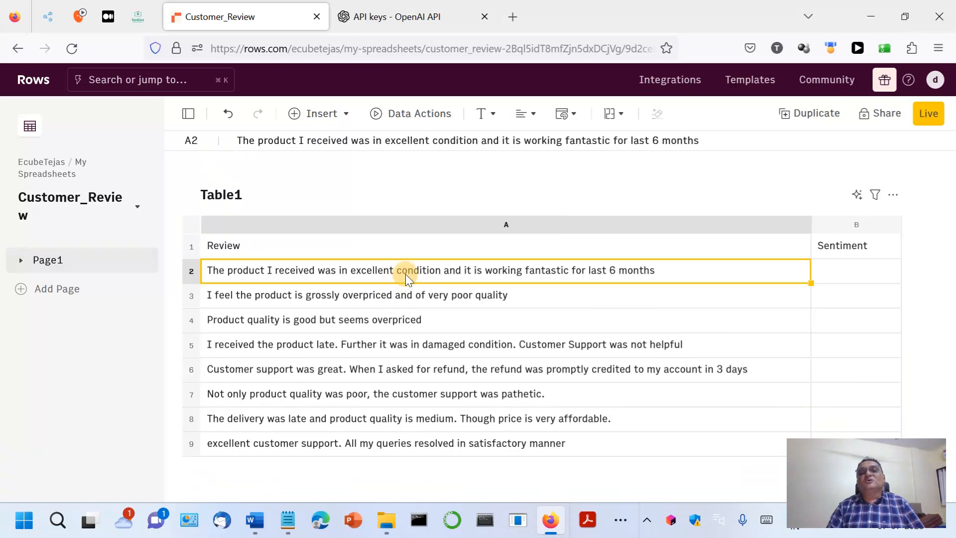
Step: Select the reviews in A2 through A9 of Table1 and look over the whole range
{"action": "left_click", "coordinate": [394, 297]}
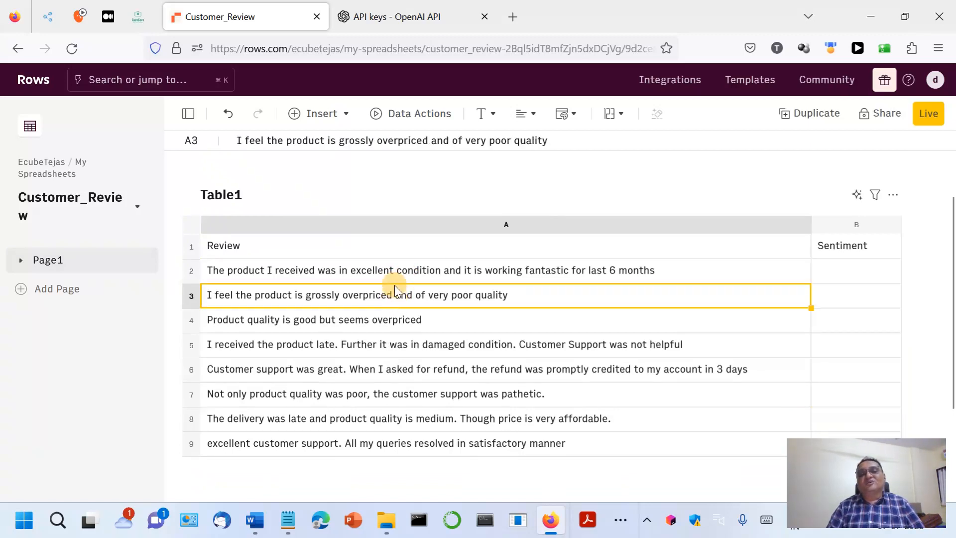
{"action": "left_click", "coordinate": [398, 271]}
{"action": "key", "text": "shift+Down"}
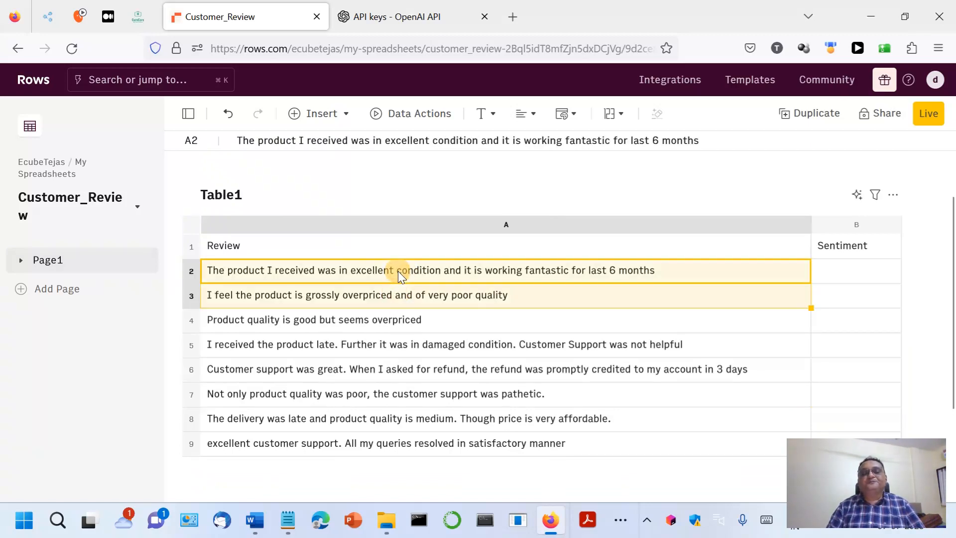
{"action": "key", "text": "shift+Down"}
{"action": "key", "text": "shift+Down"}
{"action": "key", "text": "shift+Down"}
{"action": "key", "text": "shift+Down"}
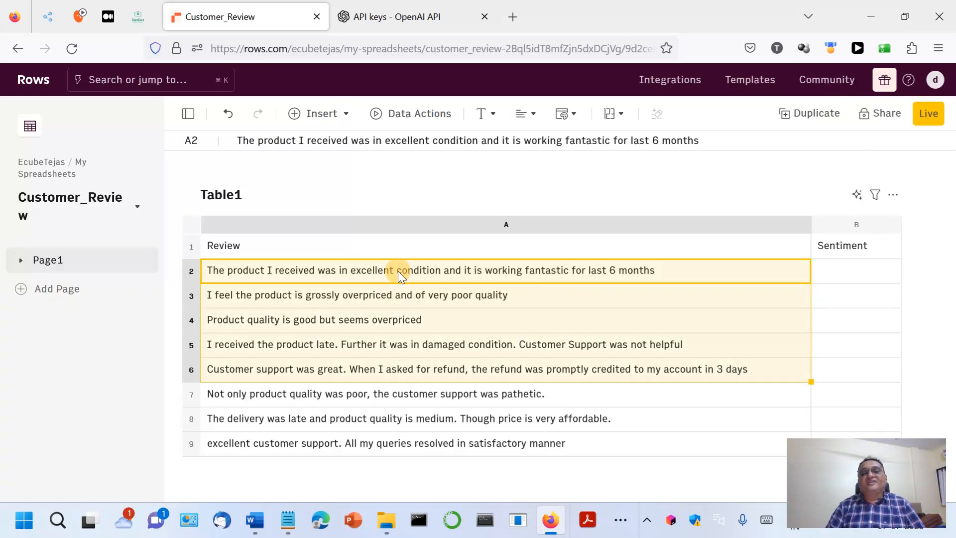
{"action": "key", "text": "shift+Down"}
{"action": "key", "text": "shift+Down"}
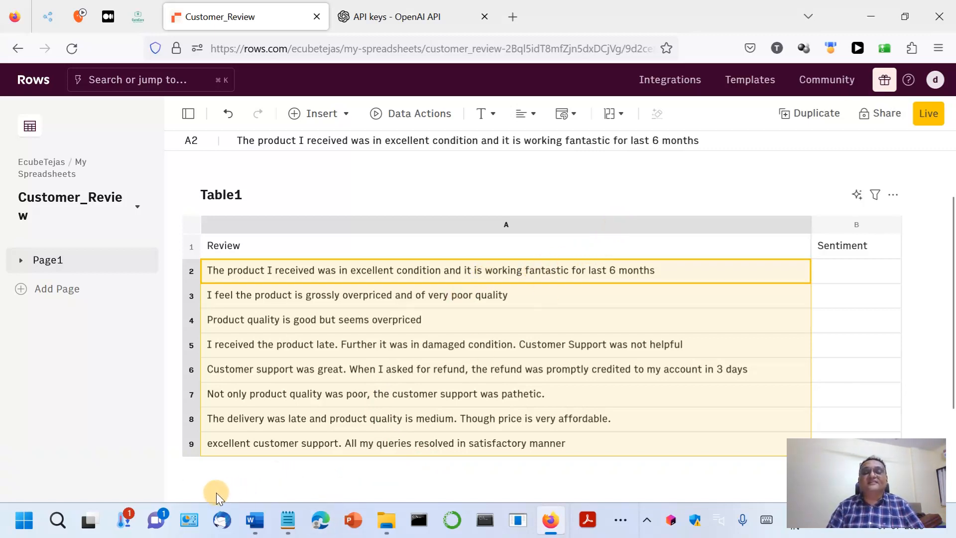
{"action": "scroll", "coordinate": [227, 488], "scroll_direction": "down", "scroll_amount": 2}
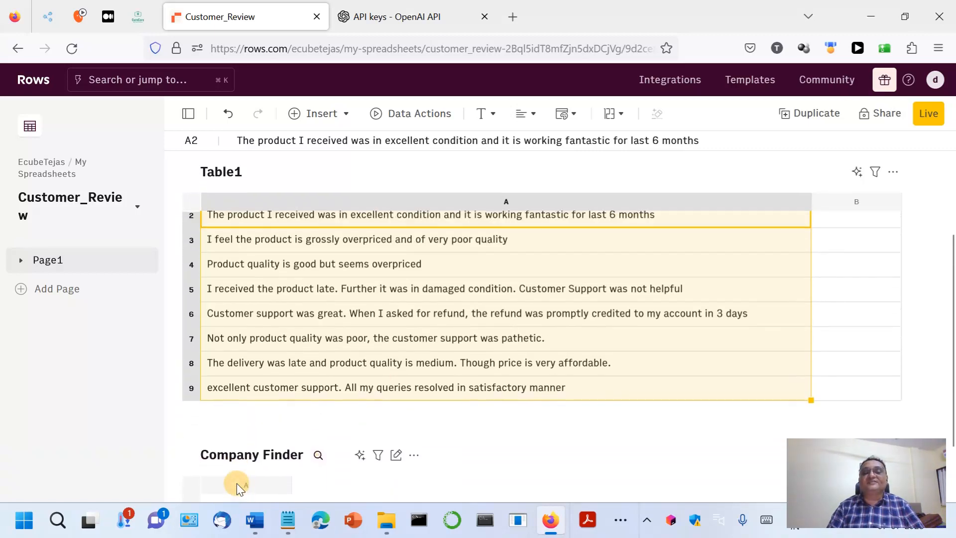
{"action": "scroll", "coordinate": [566, 437], "scroll_direction": "up", "scroll_amount": 2}
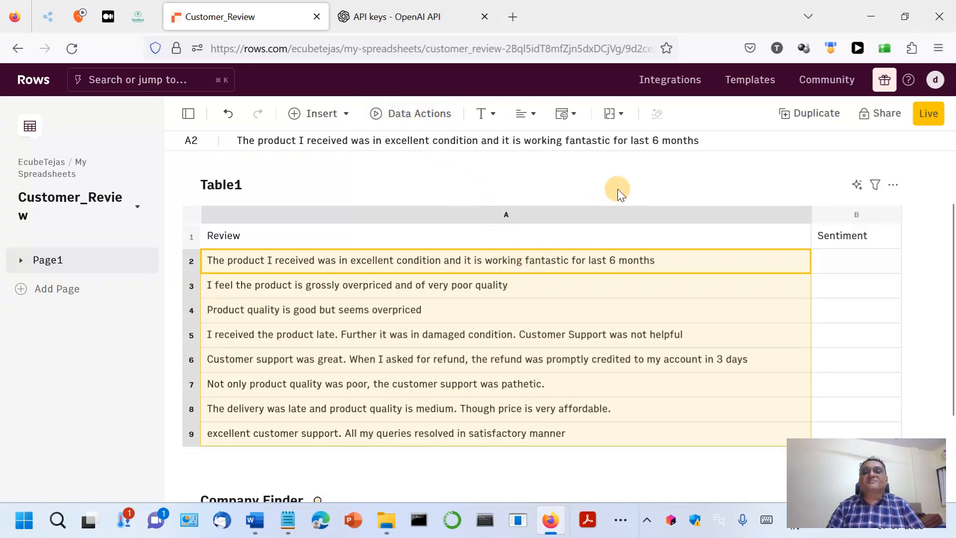
Step: Select the first review in A2 and choose the Solve with AI data action for classifying or tagging text
{"action": "left_click", "coordinate": [775, 262]}
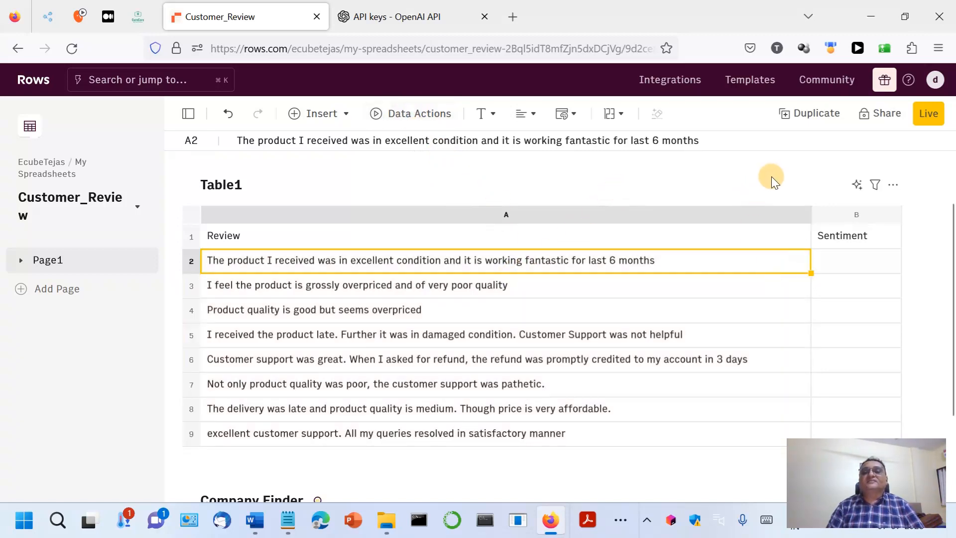
{"action": "left_click", "coordinate": [417, 123]}
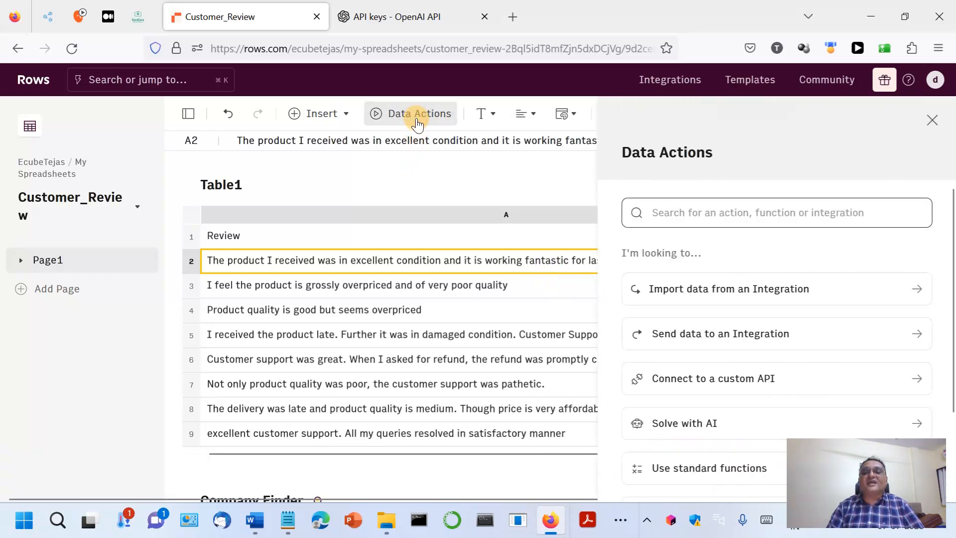
{"action": "left_click", "coordinate": [692, 432]}
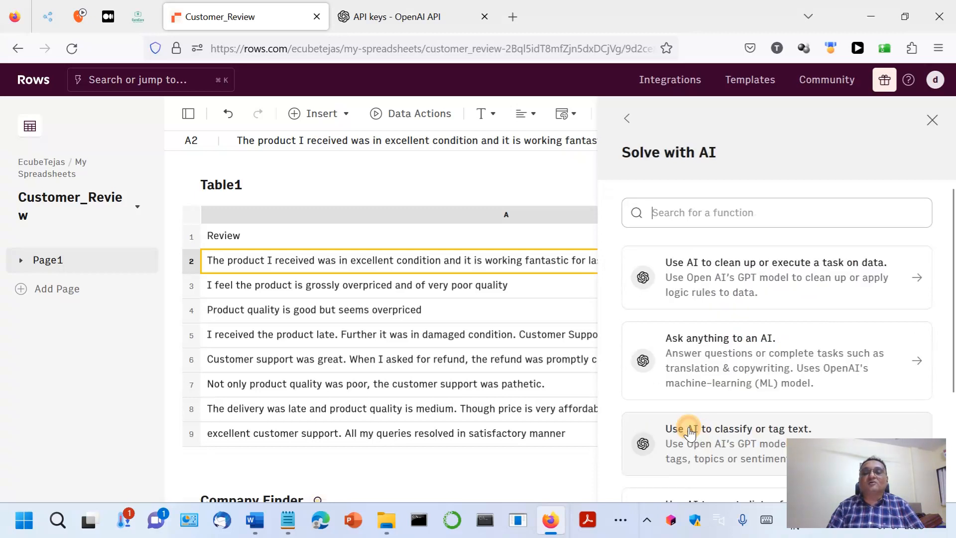
{"action": "scroll", "coordinate": [691, 418], "scroll_direction": "down", "scroll_amount": 2}
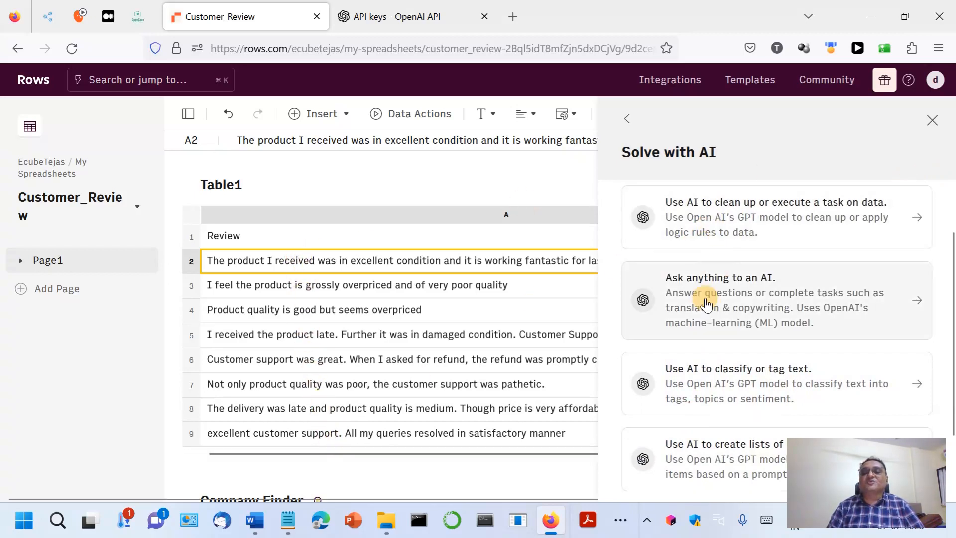
{"action": "scroll", "coordinate": [702, 308], "scroll_direction": "down", "scroll_amount": 2}
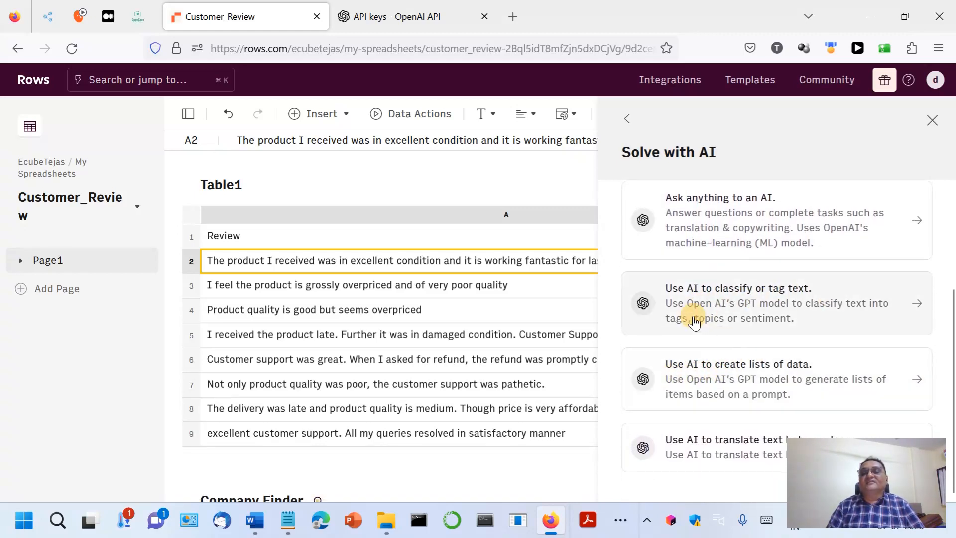
{"action": "left_click", "coordinate": [713, 293]}
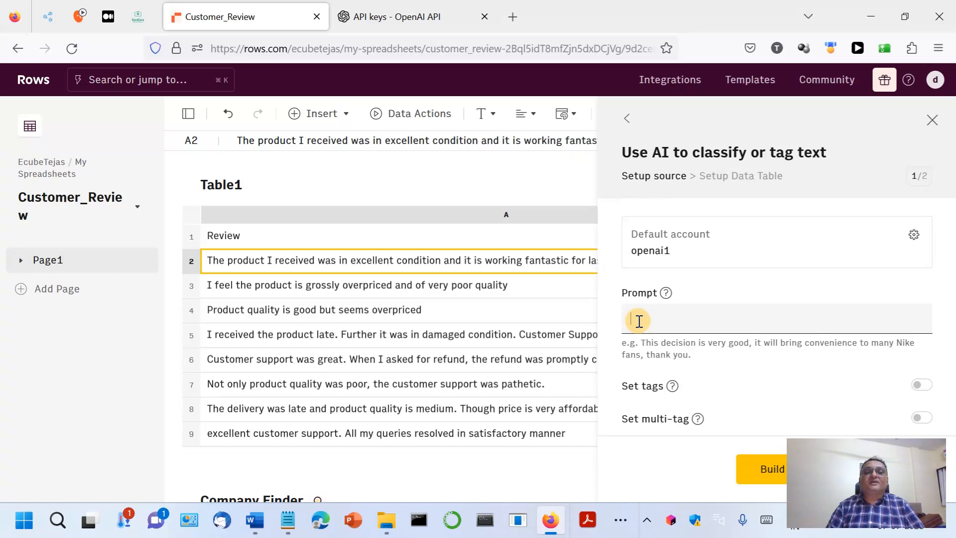
Step: Set the classification prompt to ='Table1'!A2 and enable custom tags with the values Positive; Neutral; Negative
{"action": "left_click", "coordinate": [542, 260]}
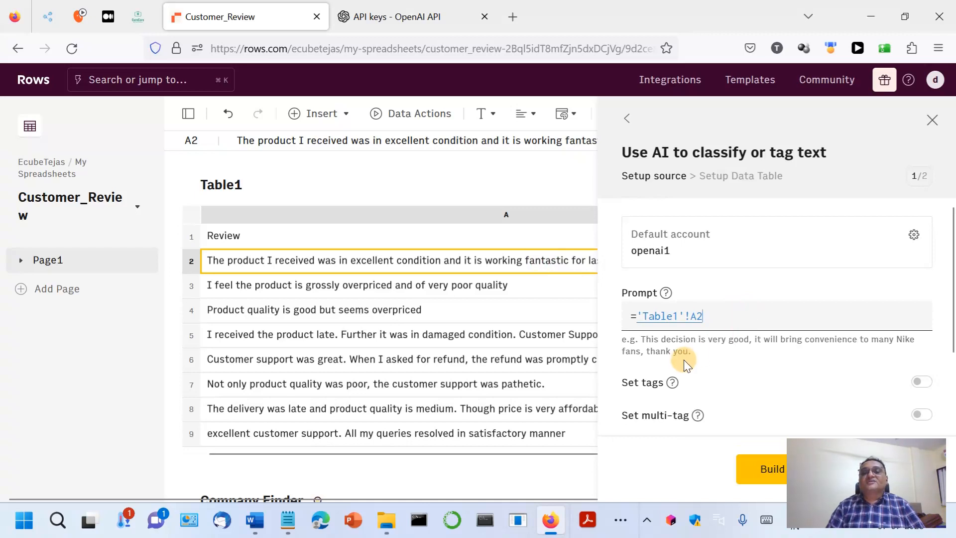
{"action": "left_click", "coordinate": [924, 384]}
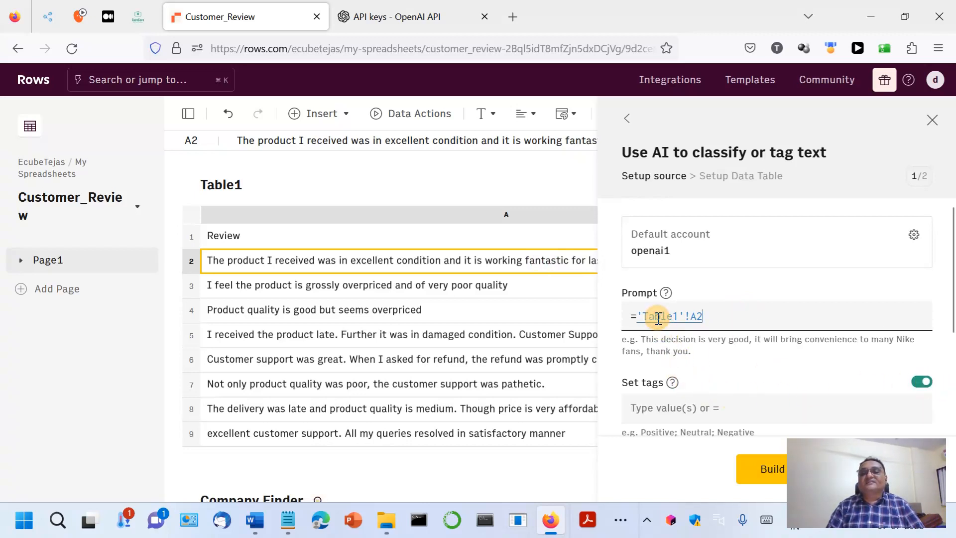
{"action": "scroll", "coordinate": [659, 319], "scroll_direction": "down", "scroll_amount": 2}
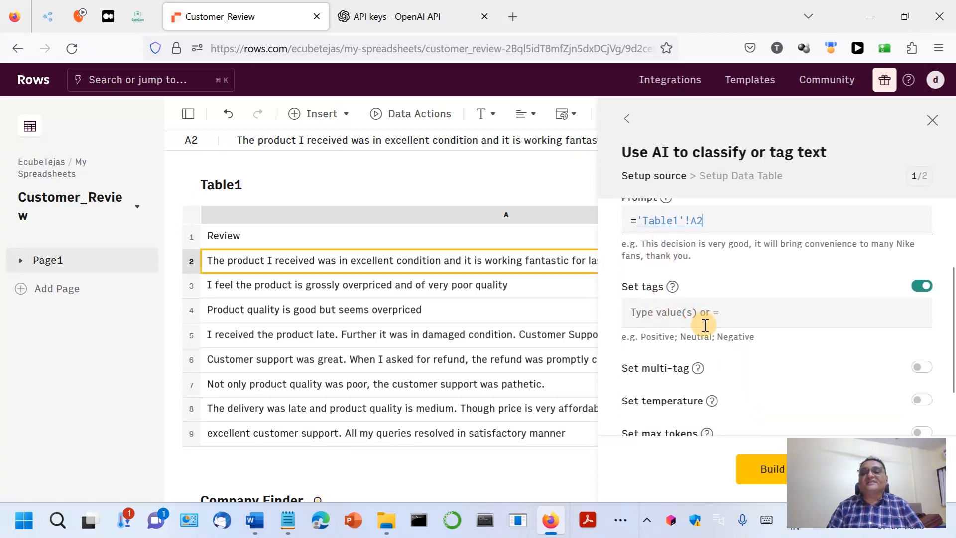
{"action": "left_click", "coordinate": [640, 336]}
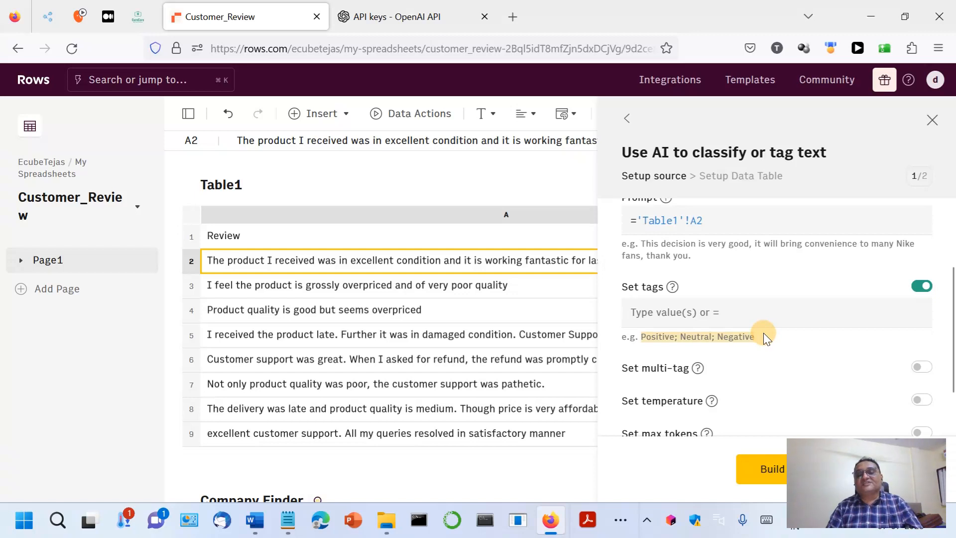
{"action": "left_click", "coordinate": [650, 306]}
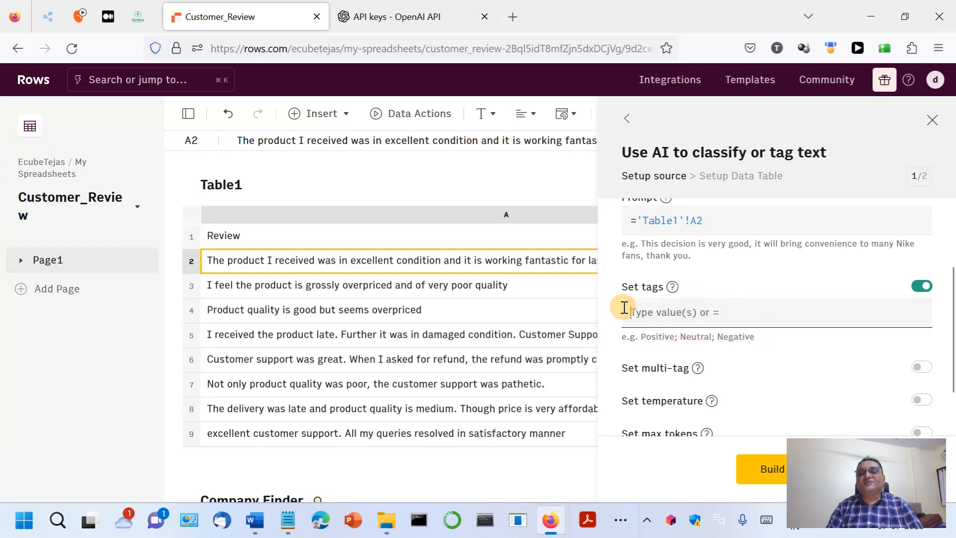
{"action": "type", "text": "Positive; Neutral; Negative"}
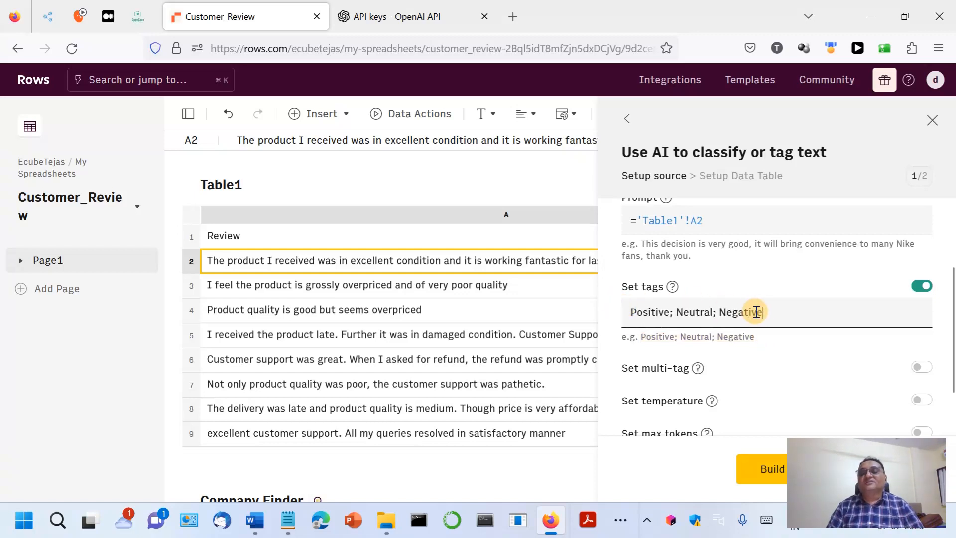
{"action": "scroll", "coordinate": [782, 357], "scroll_direction": "down", "scroll_amount": 1}
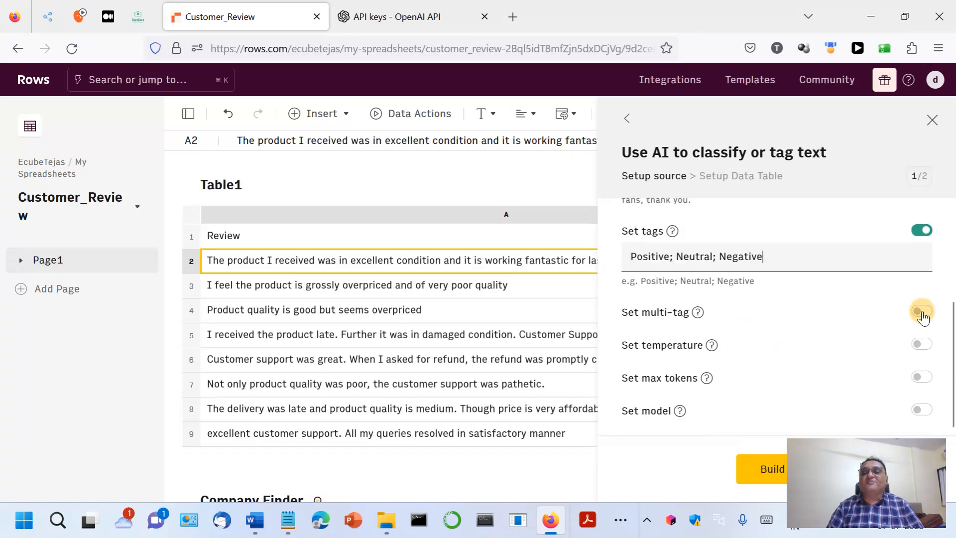
Step: Build the classification with its result placed in cell B2 of Table1, leaving the multi-tag, temperature, max tokens and model options off
{"action": "mouse_move", "coordinate": [712, 347]}
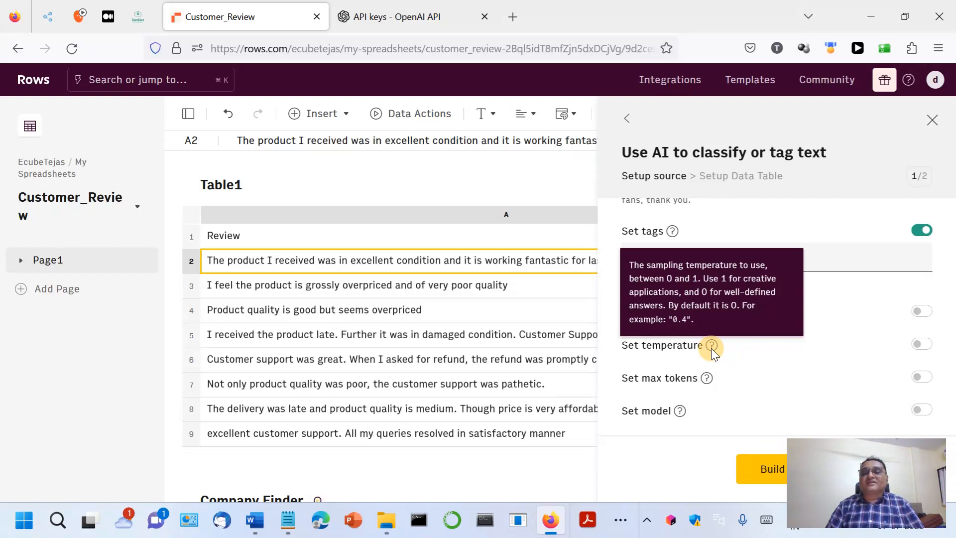
{"action": "mouse_move", "coordinate": [707, 376]}
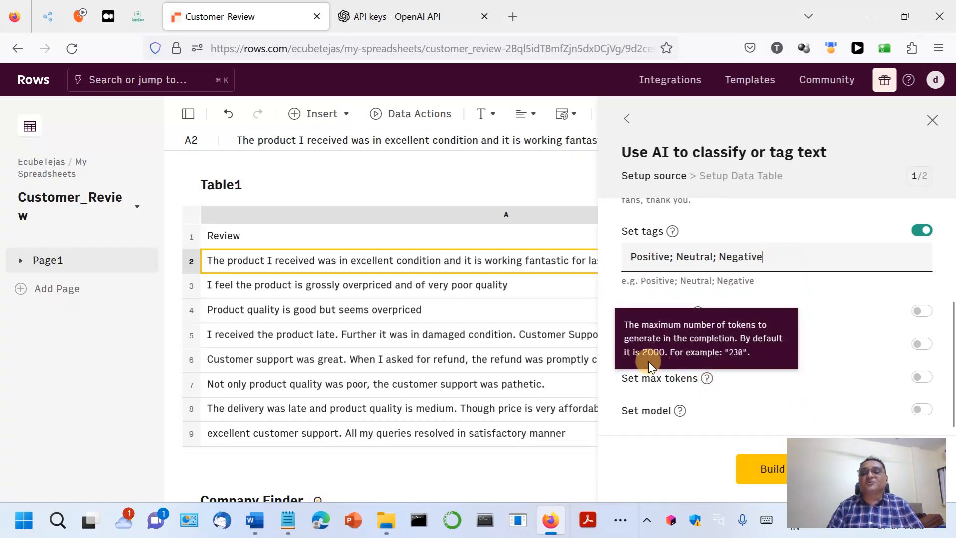
{"action": "mouse_move", "coordinate": [680, 411]}
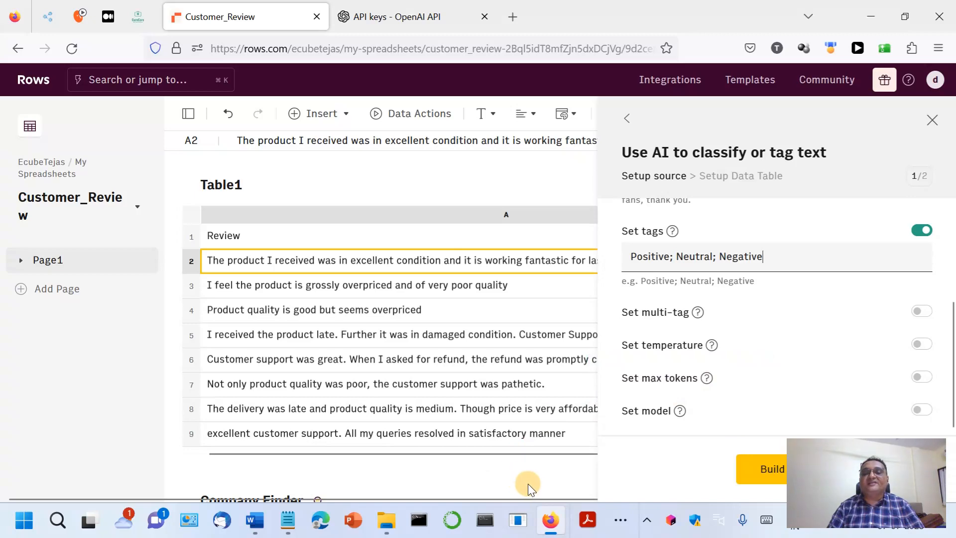
{"action": "left_click", "coordinate": [530, 483]}
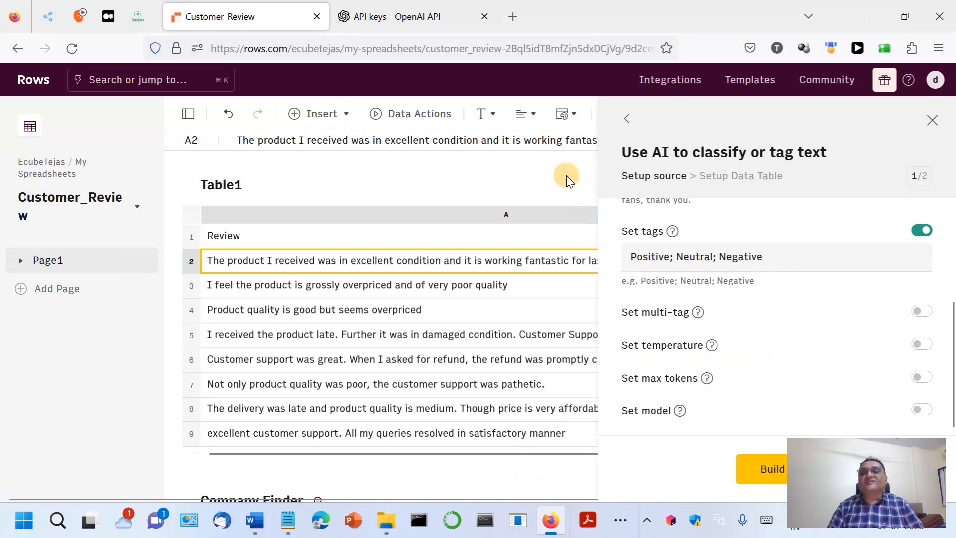
{"action": "key", "text": "ctrl+minus"}
{"action": "key", "text": "ctrl+minus"}
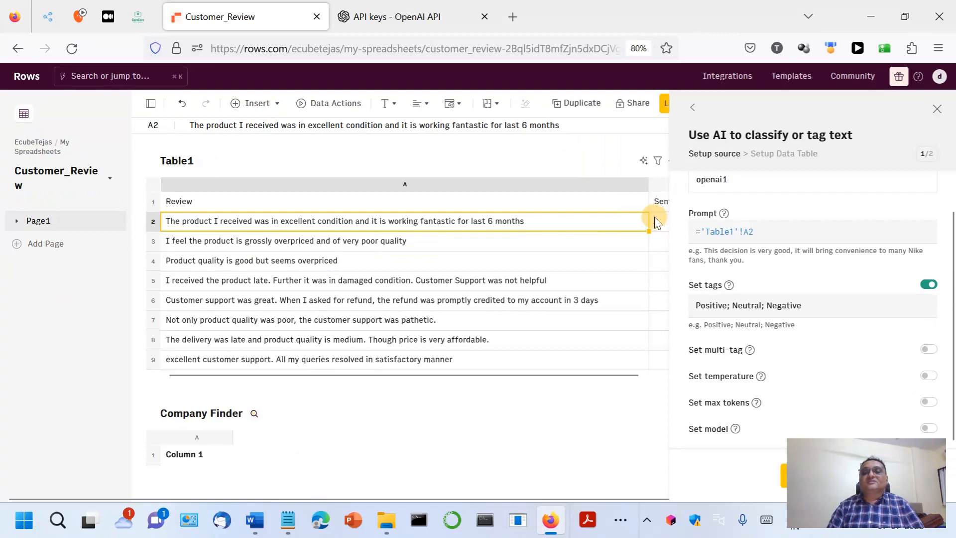
{"action": "left_click", "coordinate": [655, 216]}
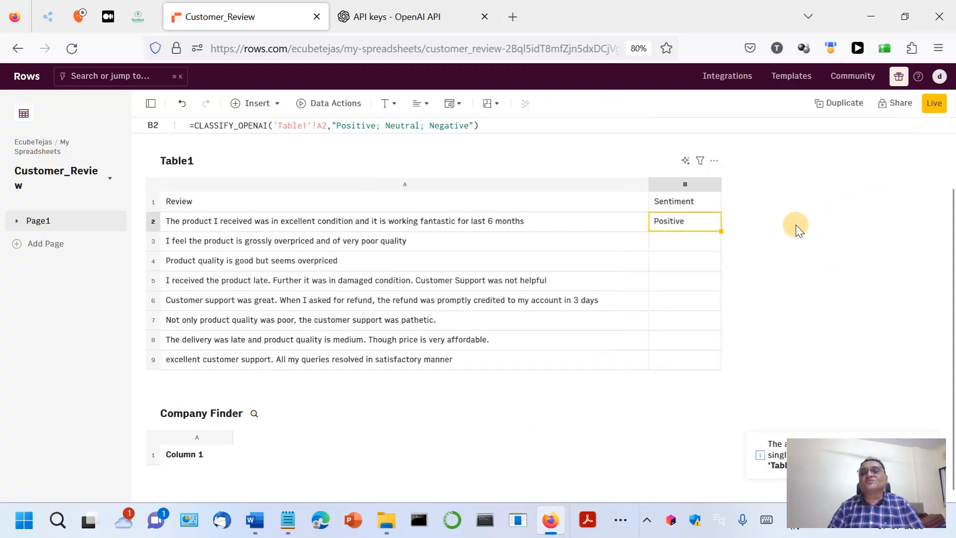
Step: Copy the CLASSIFY_OPENAI formula from B2 down the Sentiment column through B9
{"action": "left_click", "coordinate": [167, 220]}
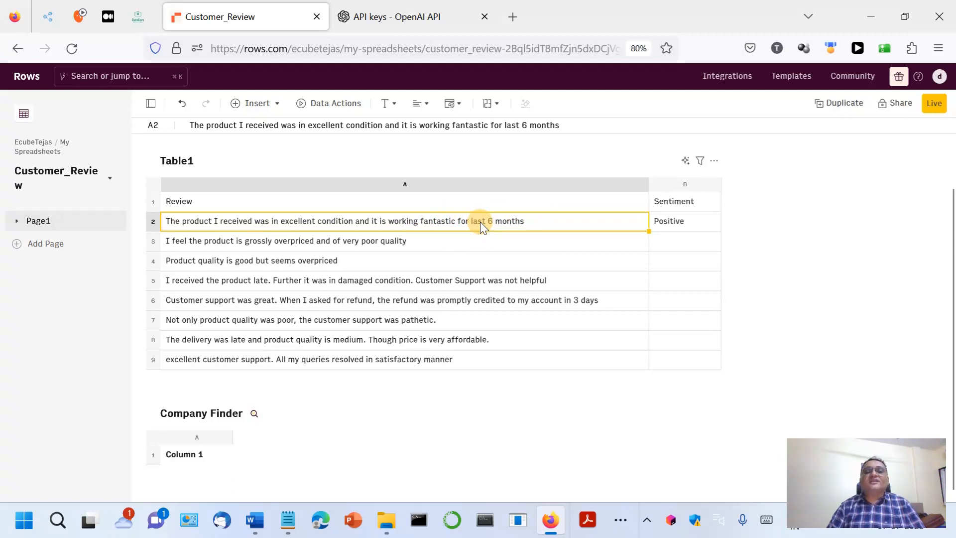
{"action": "left_click", "coordinate": [694, 219]}
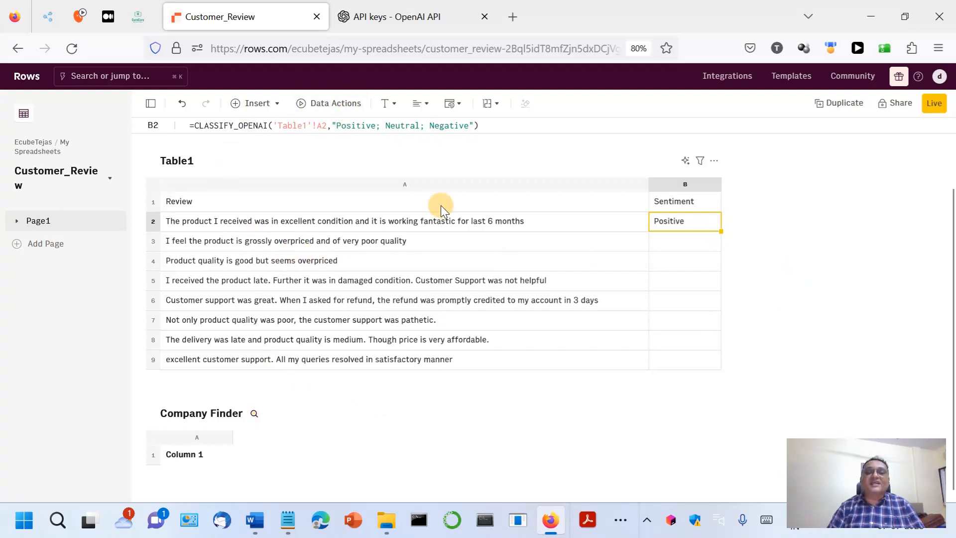
{"action": "double_click", "coordinate": [721, 230]}
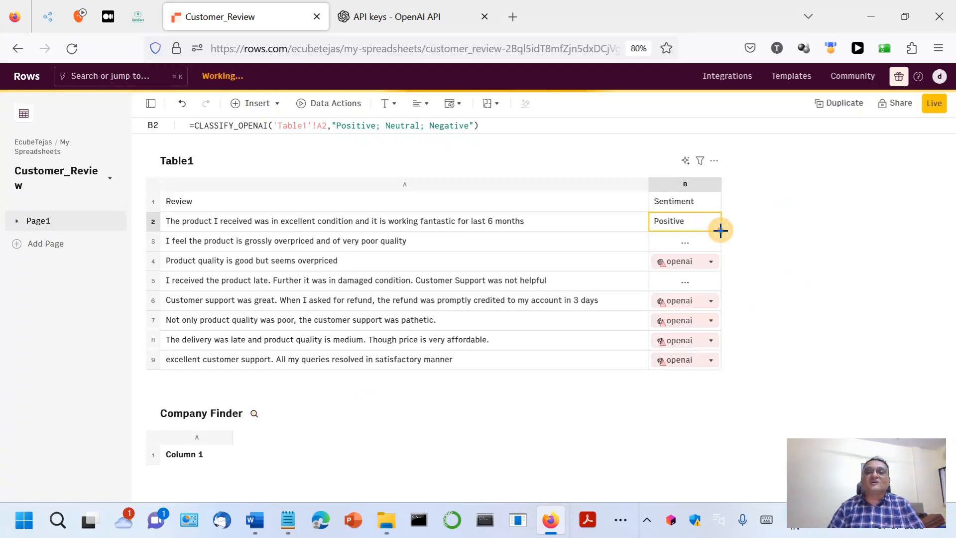
{"action": "left_click_drag", "start_coordinate": [720, 231], "coordinate": [721, 241]}
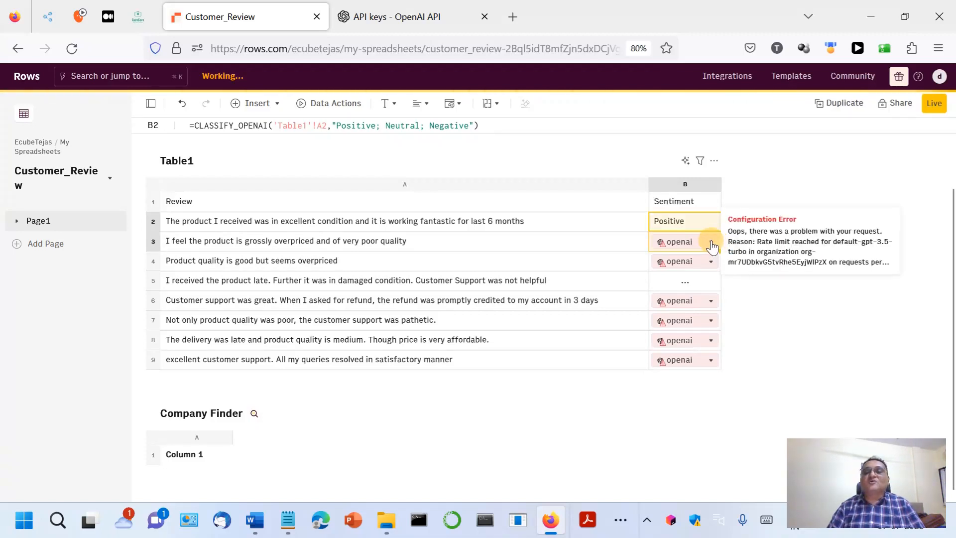
Step: Inspect the data cell options of B3 and the classification action settings of B4, and close them unchanged
{"action": "left_click", "coordinate": [711, 243]}
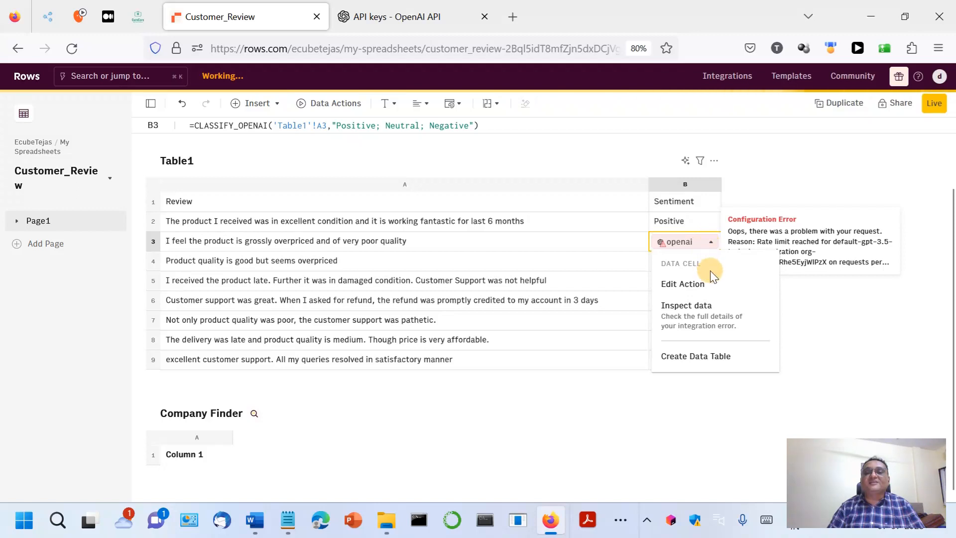
{"action": "left_click", "coordinate": [826, 384]}
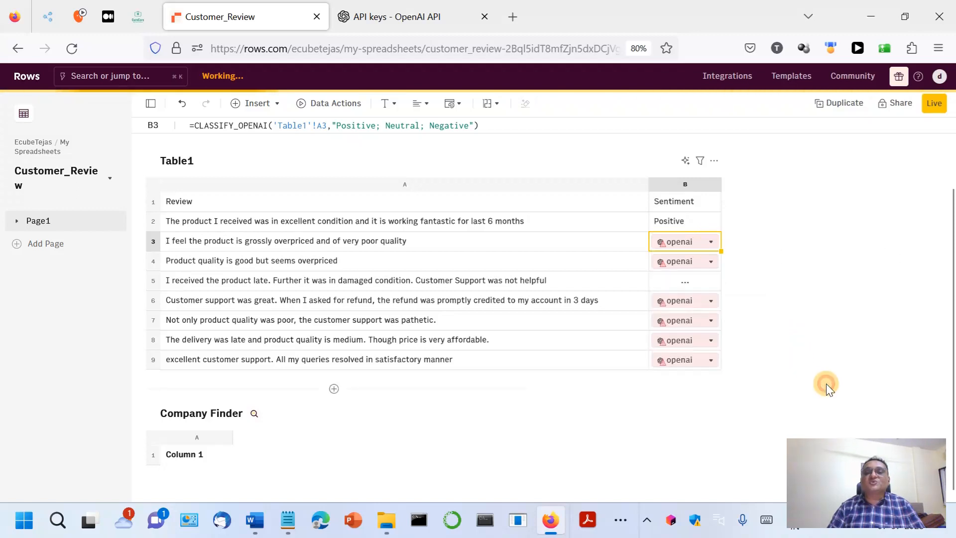
{"action": "left_click", "coordinate": [711, 261]}
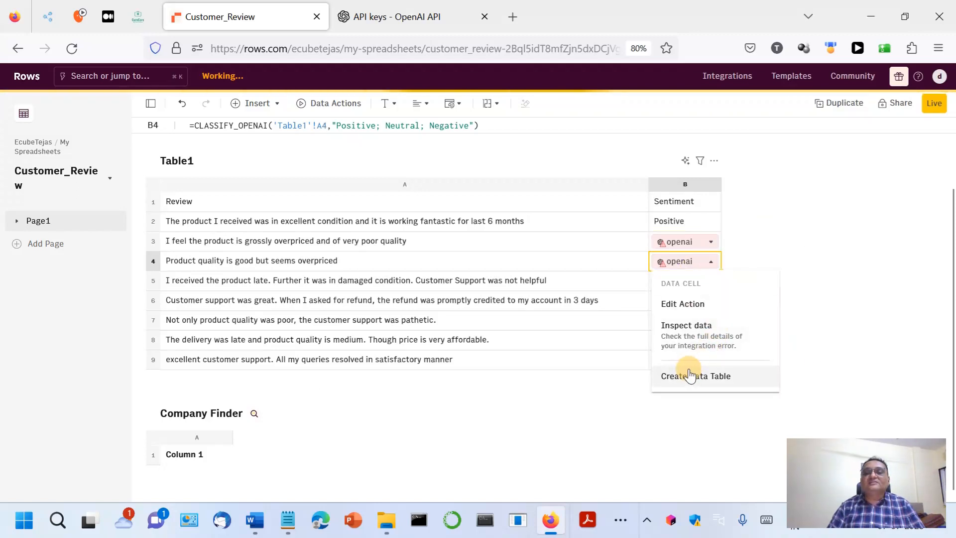
{"action": "left_click", "coordinate": [690, 303]}
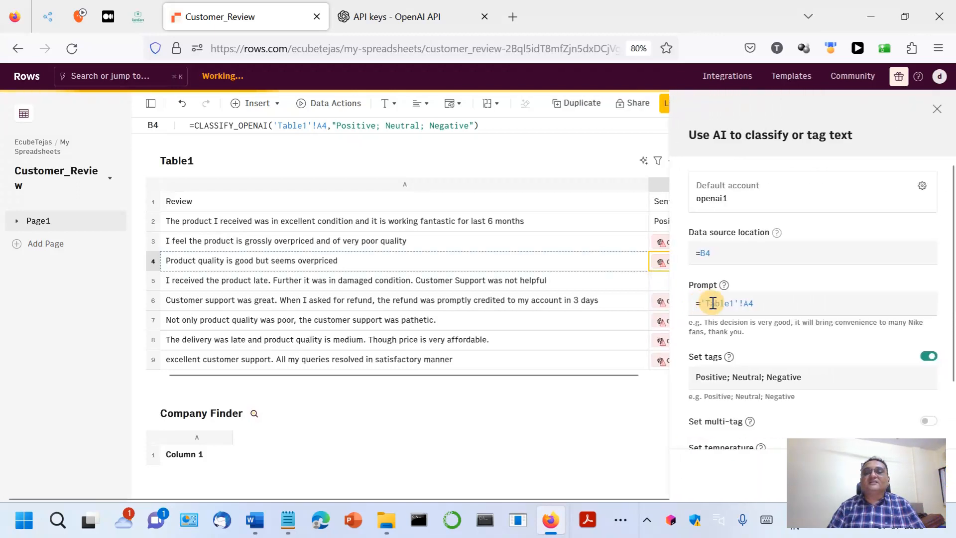
{"action": "left_click", "coordinate": [590, 452]}
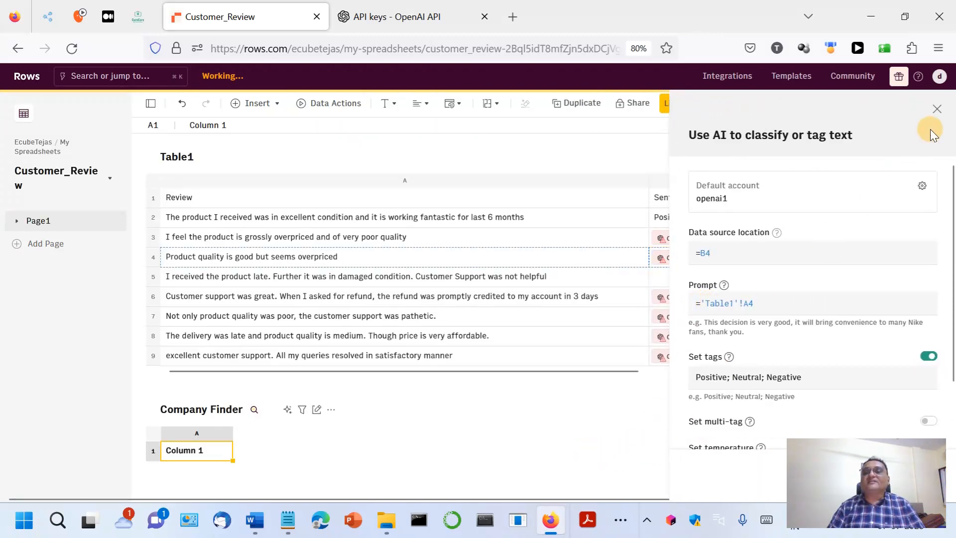
{"action": "left_click", "coordinate": [938, 109]}
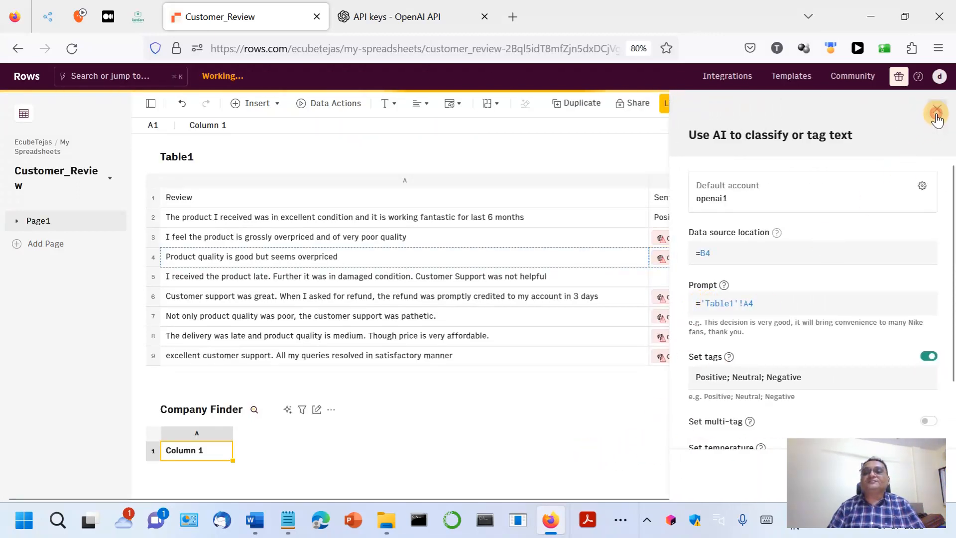
Step: Undo the last change and check the CLASSIFY_OPENAI formulas in cells B4, B9 and B5 of Table1
{"action": "left_click", "coordinate": [182, 106]}
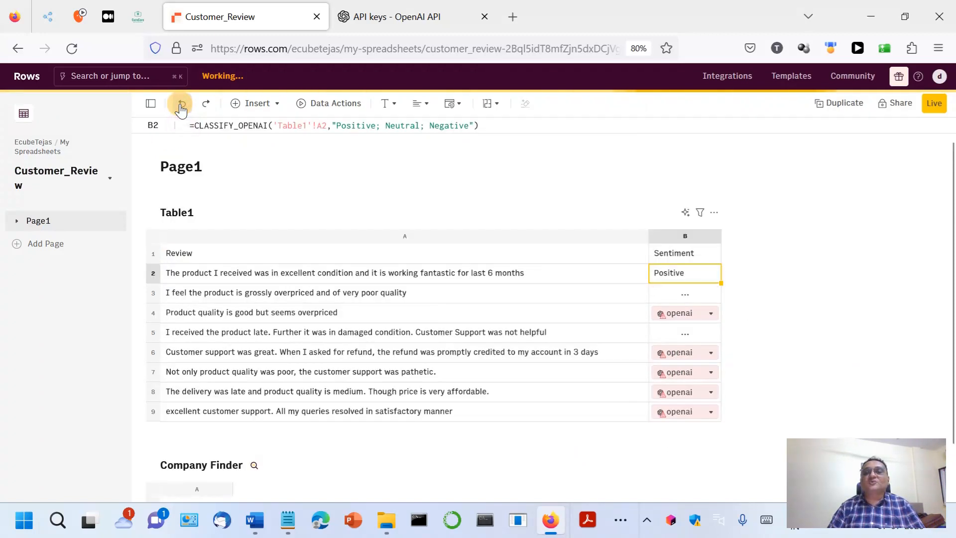
{"action": "left_click", "coordinate": [675, 315]}
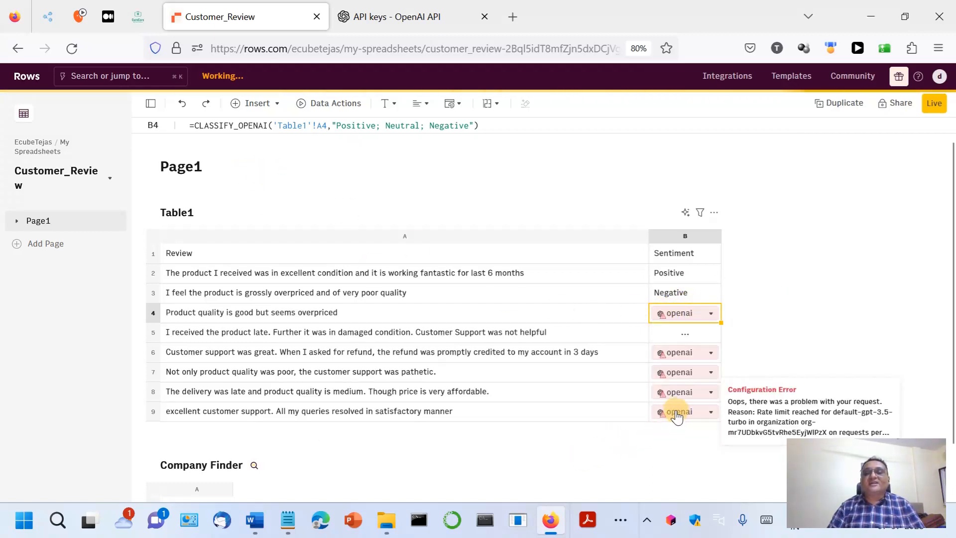
{"action": "left_click", "coordinate": [677, 413]}
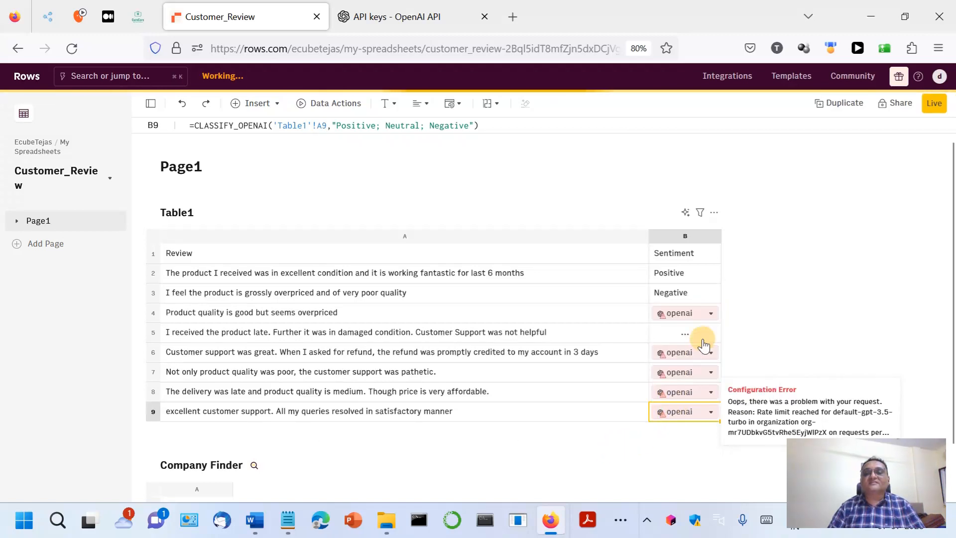
{"action": "left_click", "coordinate": [689, 332]}
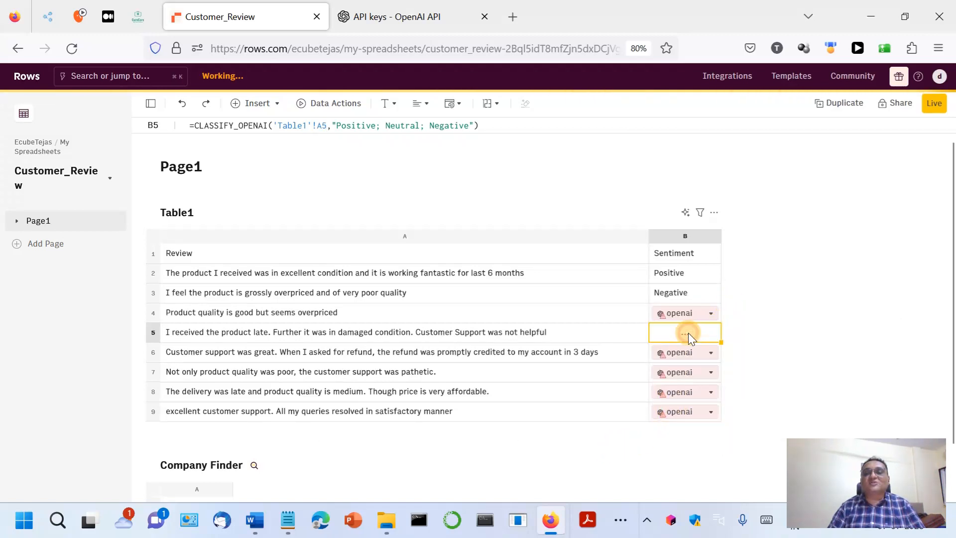
Step: Review the data cell options, formula and classification action settings of B4, and close them without changing anything
{"action": "left_click", "coordinate": [712, 319]}
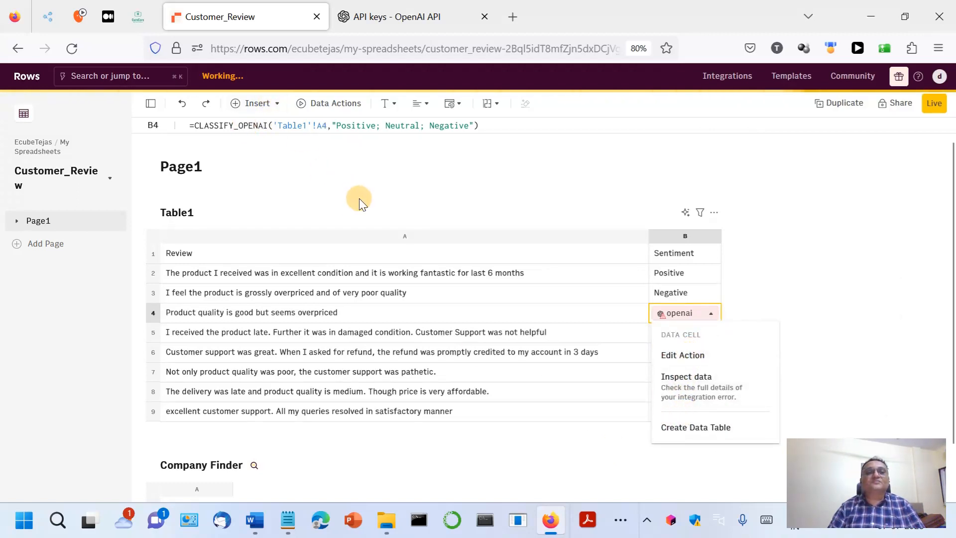
{"action": "right_click", "coordinate": [700, 315]}
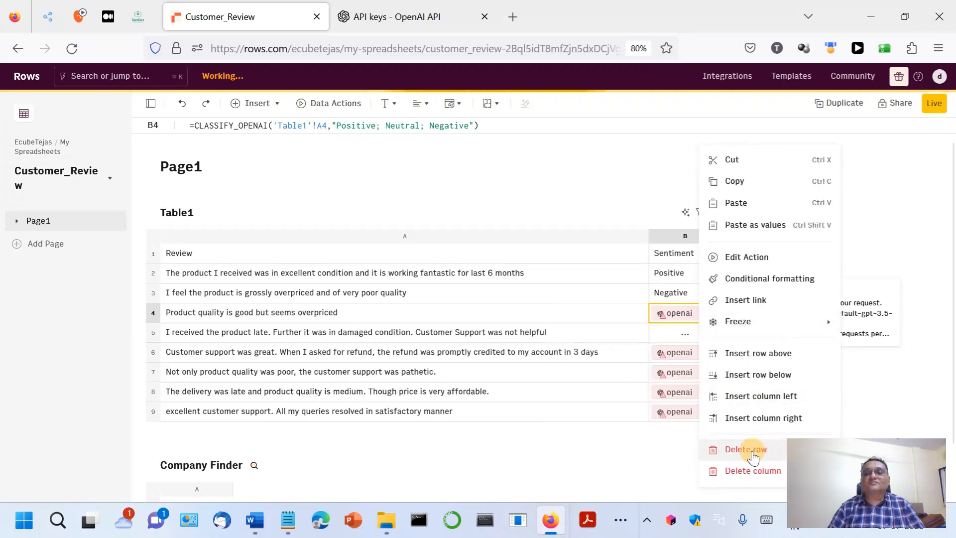
{"action": "left_click", "coordinate": [560, 454]}
{"action": "double_click", "coordinate": [682, 314]}
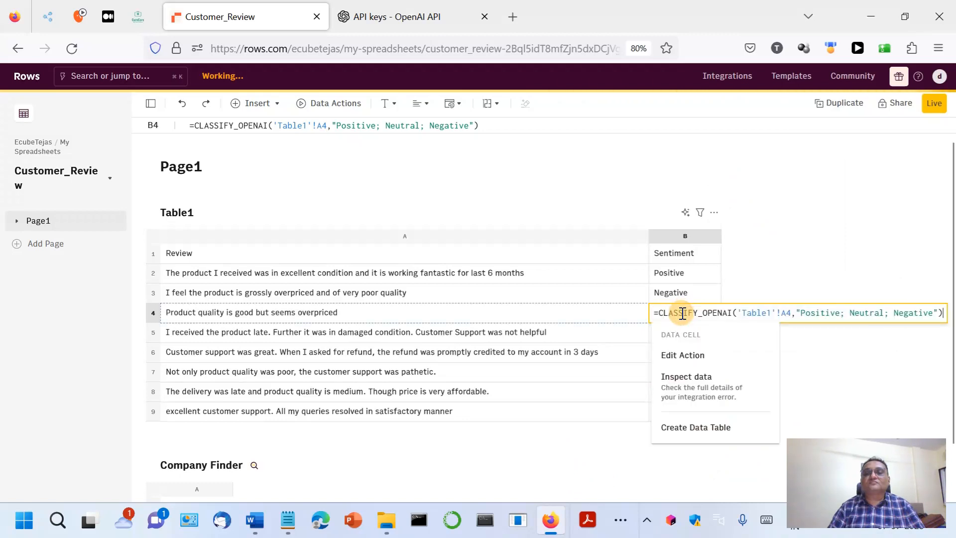
{"action": "left_click", "coordinate": [677, 357]}
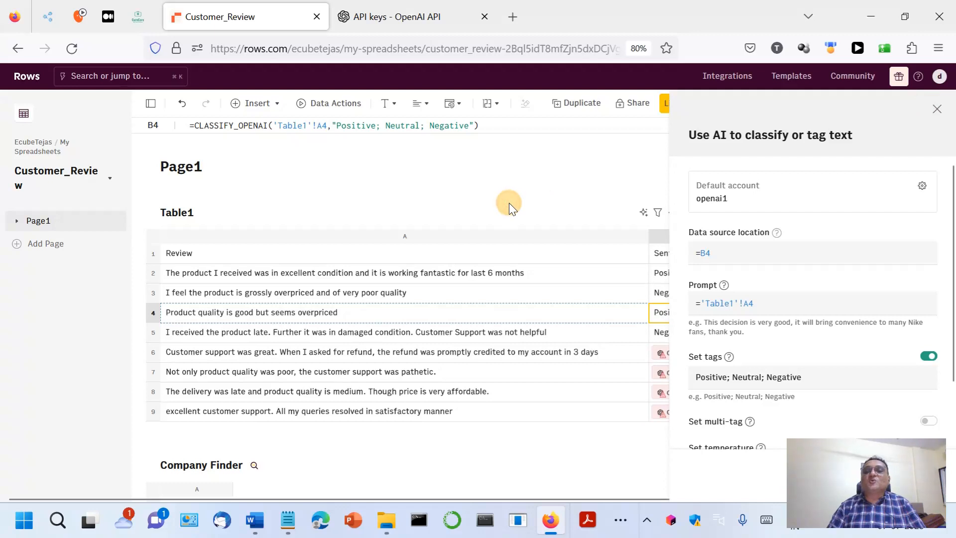
{"action": "left_click", "coordinate": [937, 109]}
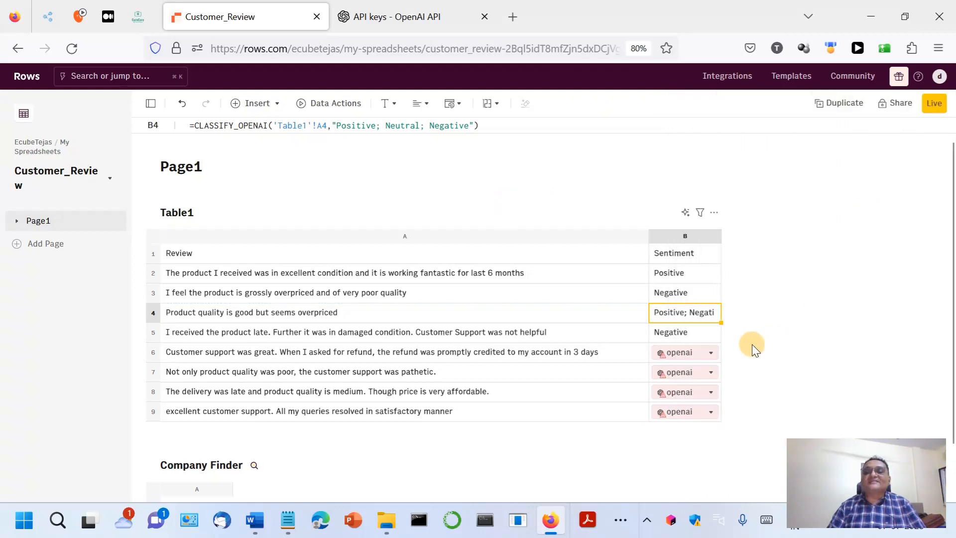
Step: Examine the data cell options and the error details of B6 in the Sentiment column
{"action": "left_click", "coordinate": [711, 357]}
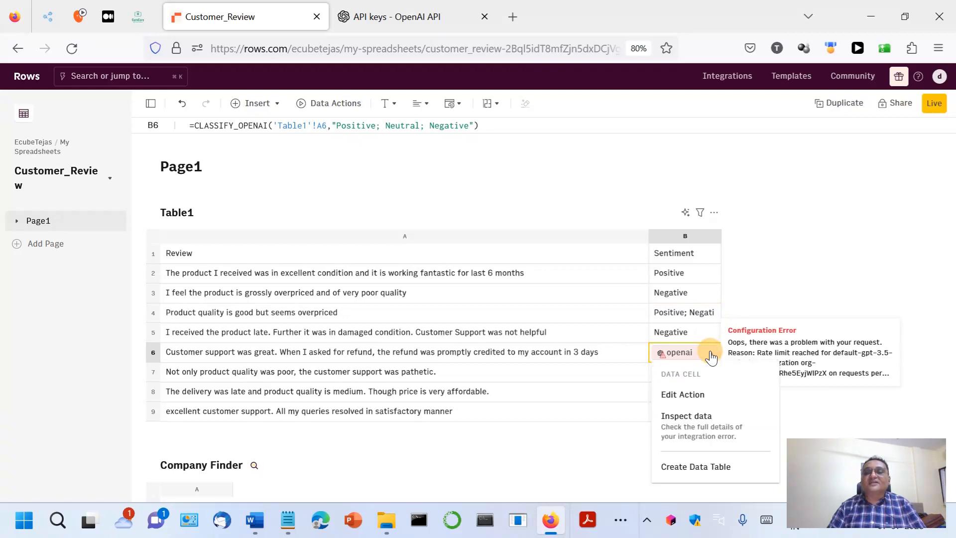
{"action": "left_click", "coordinate": [581, 448]}
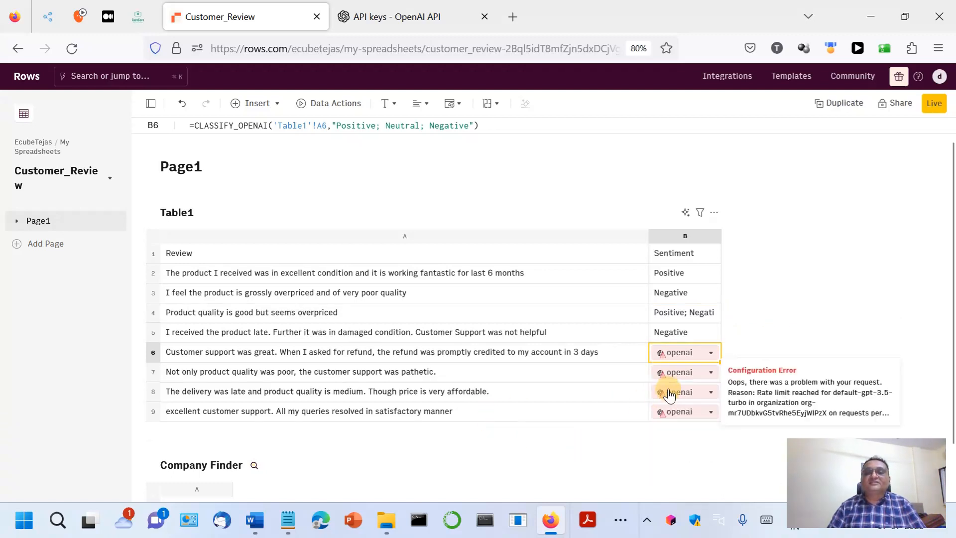
{"action": "left_click", "coordinate": [679, 352]}
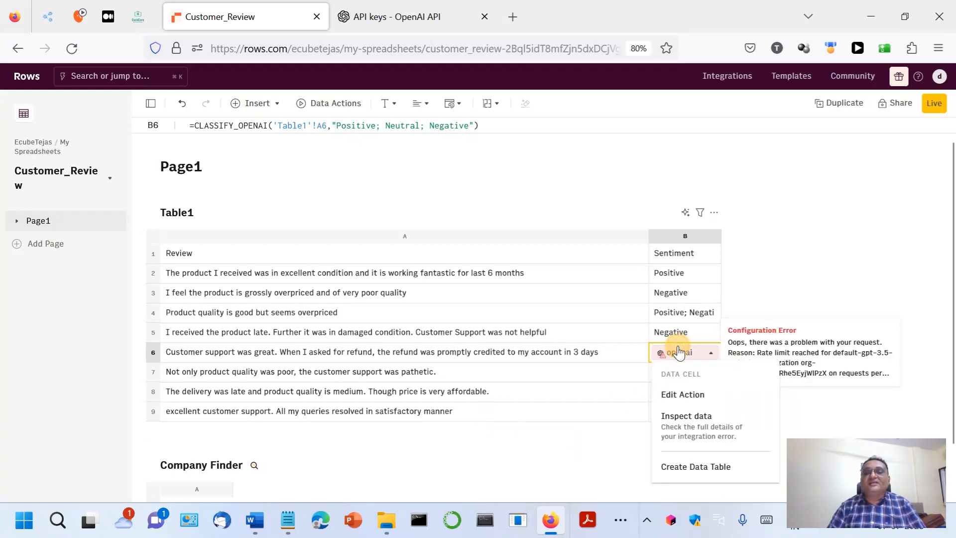
{"action": "left_click", "coordinate": [537, 459]}
{"action": "scroll", "coordinate": [537, 458], "scroll_direction": "down", "scroll_amount": 1}
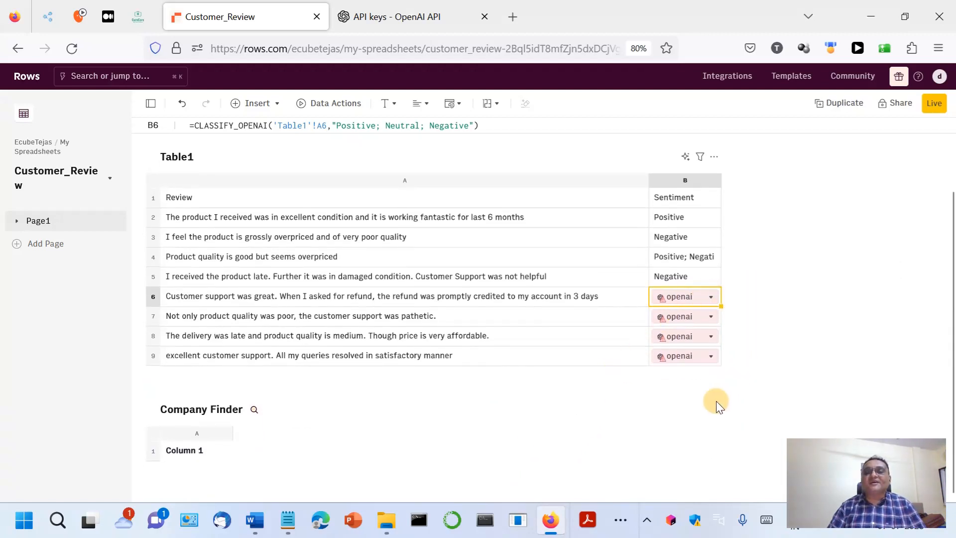
{"action": "left_click", "coordinate": [709, 299]}
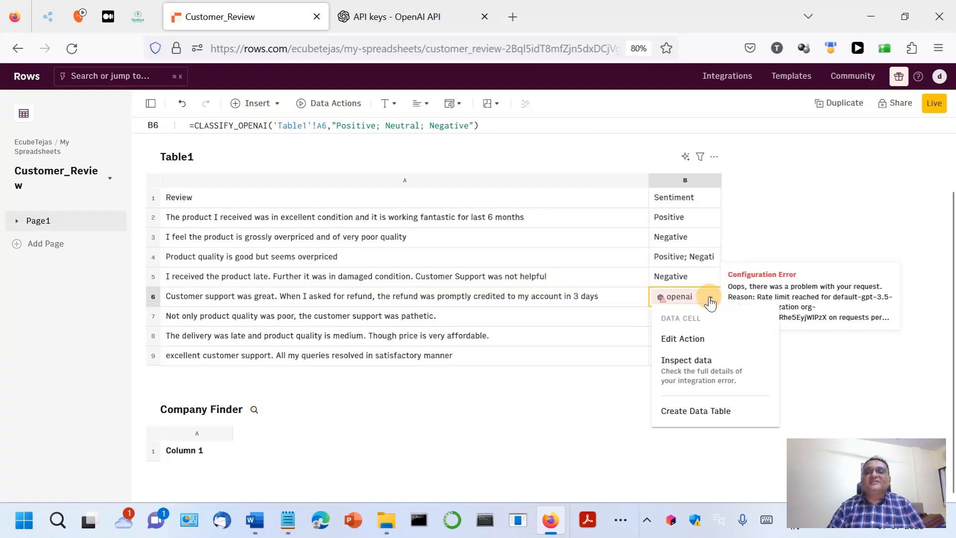
Step: Undo the bulk fill of the Sentiment column and copy the B2 formula down one row at a time through B5
{"action": "left_click", "coordinate": [182, 103]}
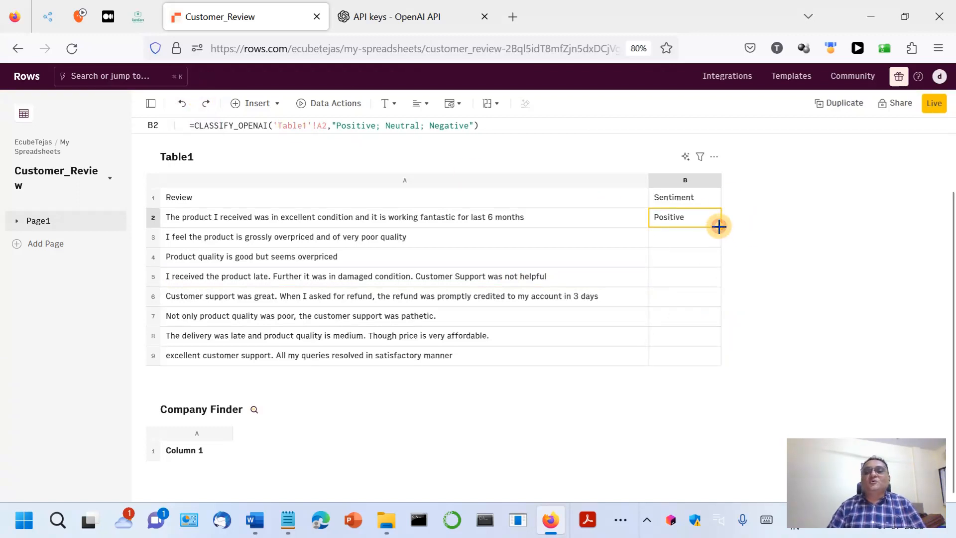
{"action": "left_click_drag", "start_coordinate": [721, 240], "coordinate": [721, 236]}
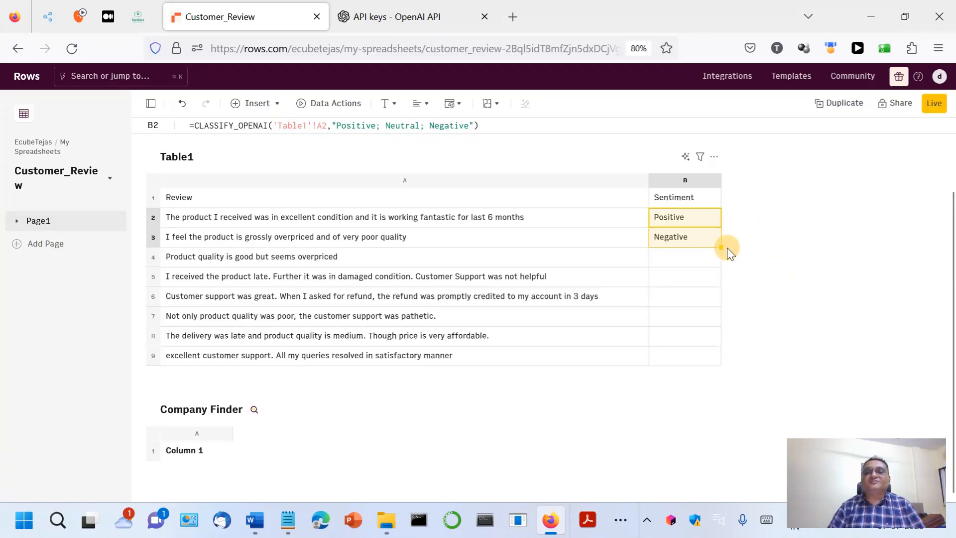
{"action": "left_click_drag", "start_coordinate": [721, 247], "coordinate": [721, 258]}
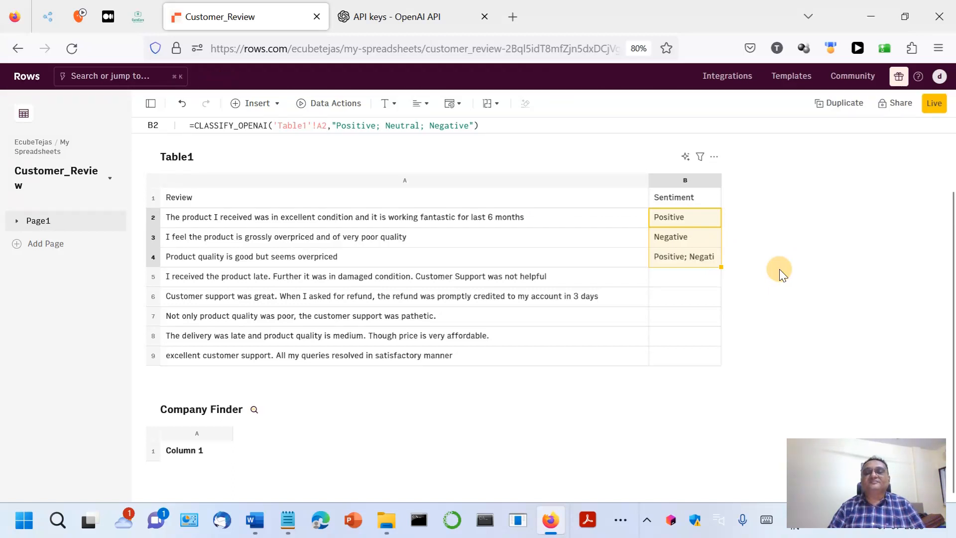
{"action": "left_click_drag", "start_coordinate": [721, 267], "coordinate": [721, 286]}
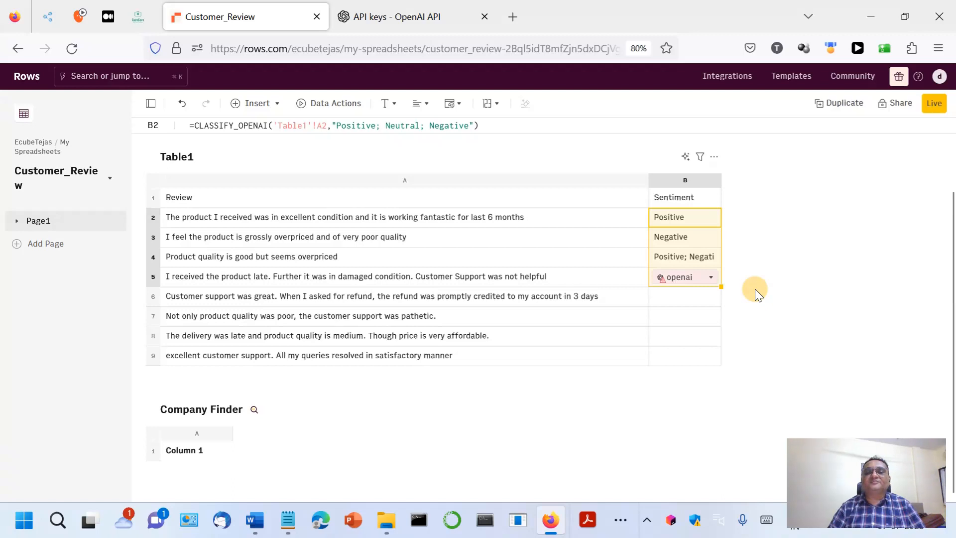
Step: Create a data table from cell B5 of Table1, with column titles left off
{"action": "left_click", "coordinate": [708, 278]}
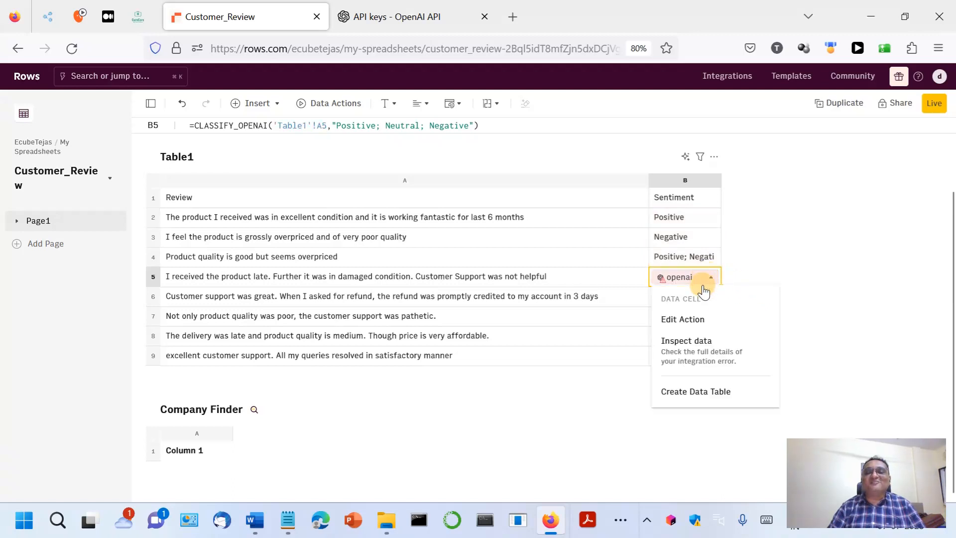
{"action": "left_click", "coordinate": [525, 426]}
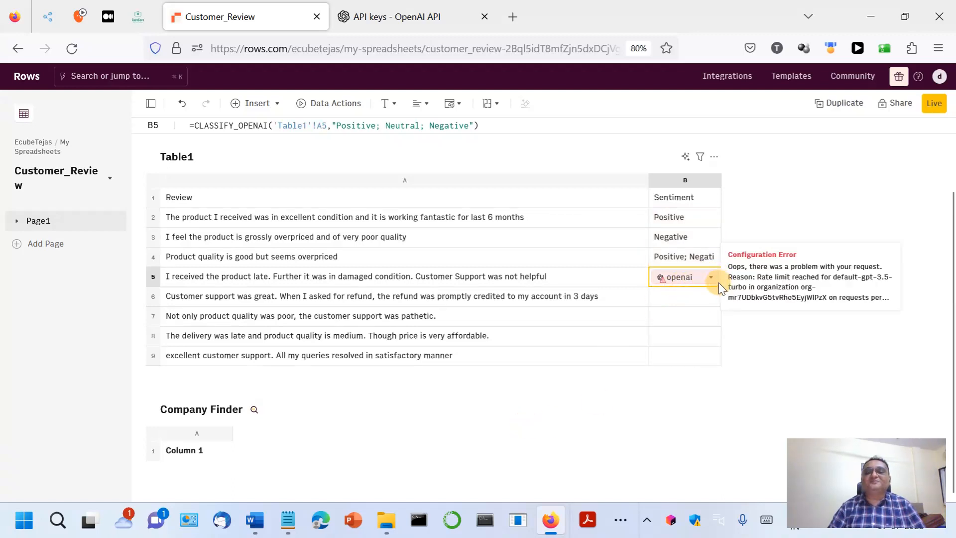
{"action": "left_click", "coordinate": [706, 280]}
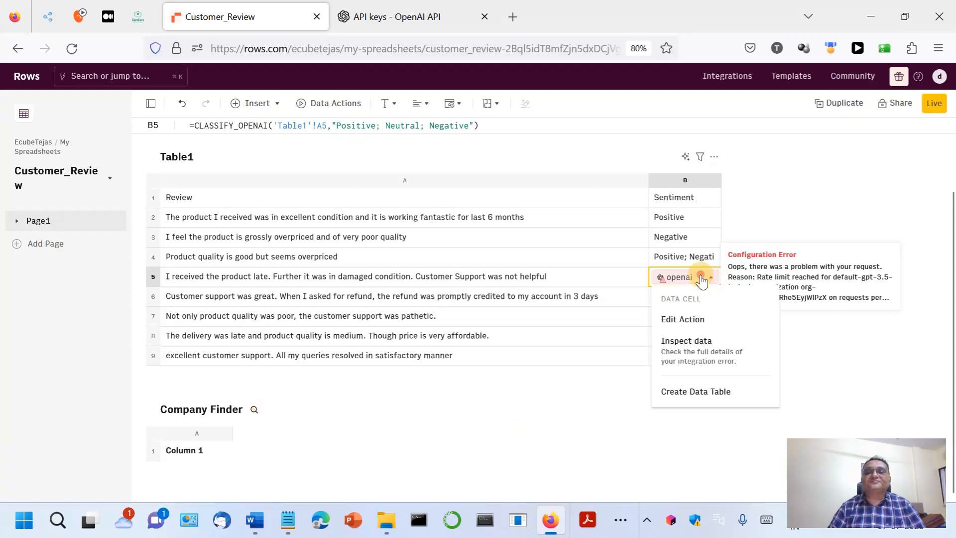
{"action": "left_click", "coordinate": [686, 391]}
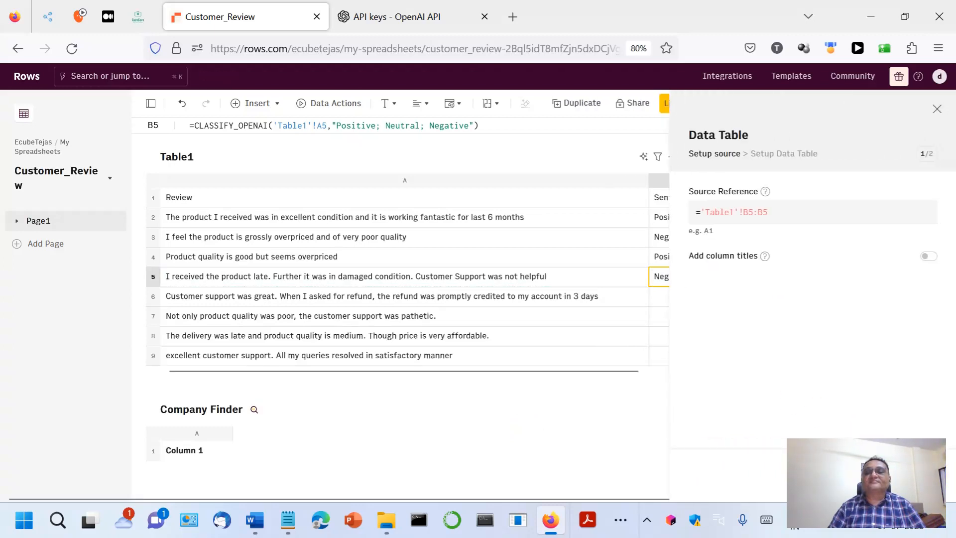
{"action": "left_click", "coordinate": [907, 475]}
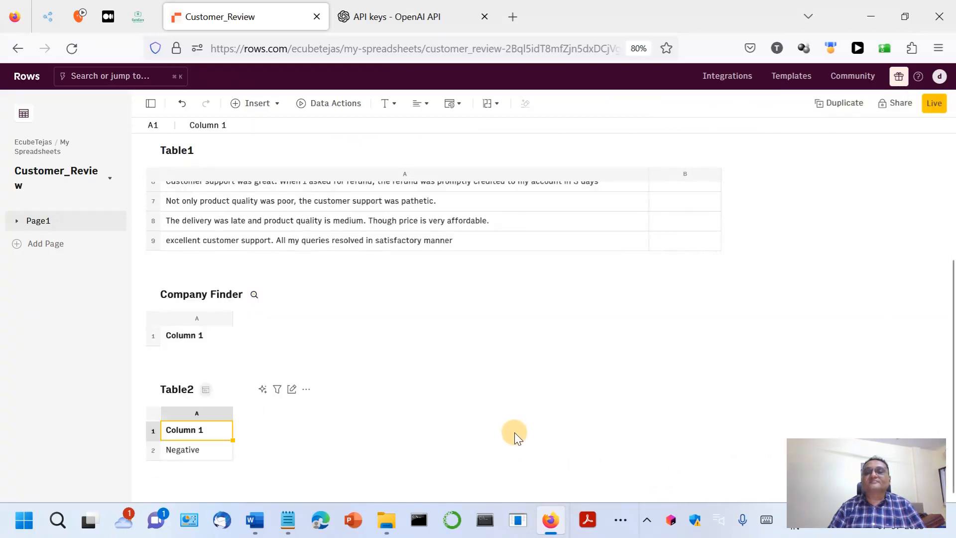
Step: Extend the classification formula to B6, create a data table from that cell and return to Table1
{"action": "scroll", "coordinate": [515, 433], "scroll_direction": "up", "scroll_amount": 3}
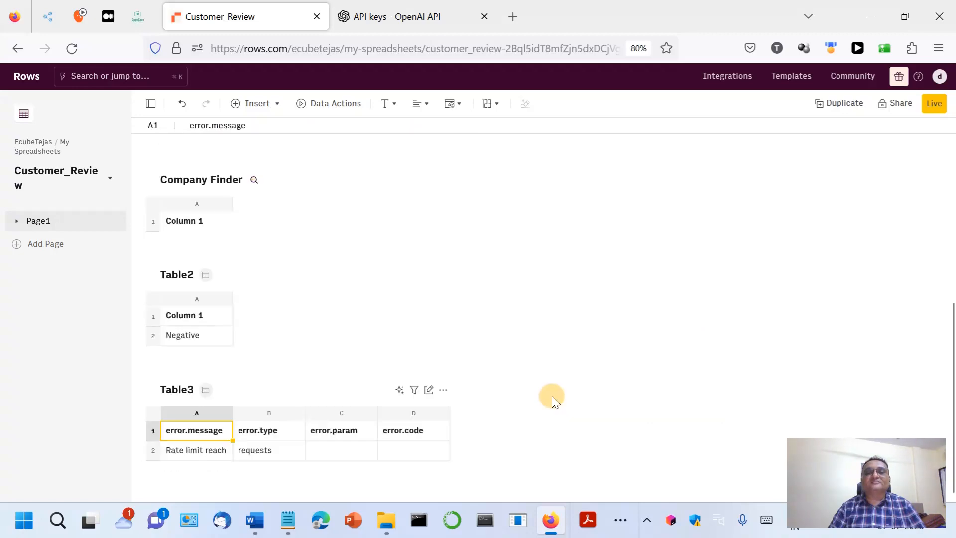
{"action": "scroll", "coordinate": [532, 343], "scroll_direction": "up", "scroll_amount": 4}
{"action": "scroll", "coordinate": [532, 344], "scroll_direction": "up", "scroll_amount": 1}
{"action": "scroll", "coordinate": [532, 344], "scroll_direction": "down", "scroll_amount": 1}
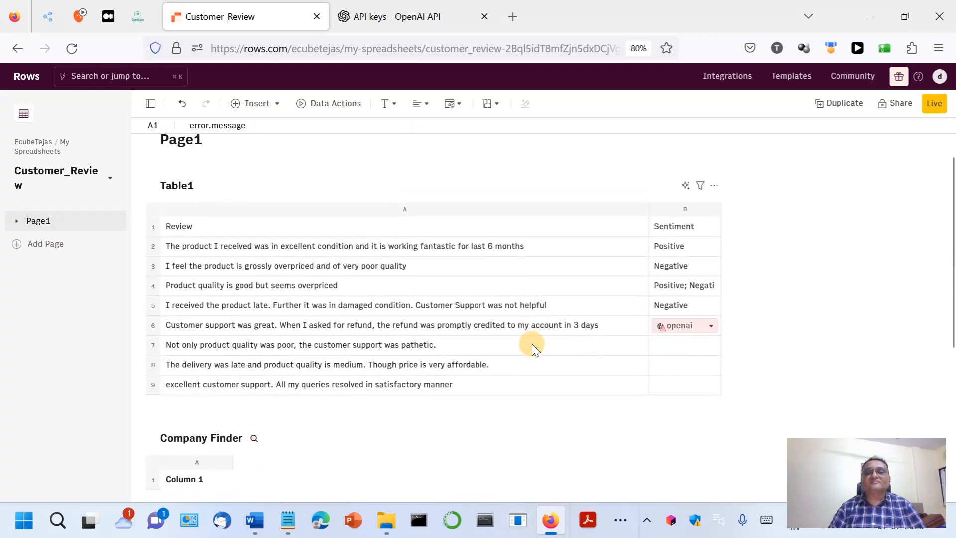
Step: Check the data cell options of B6 and read the review texts in A5 and A6
{"action": "left_click", "coordinate": [691, 326]}
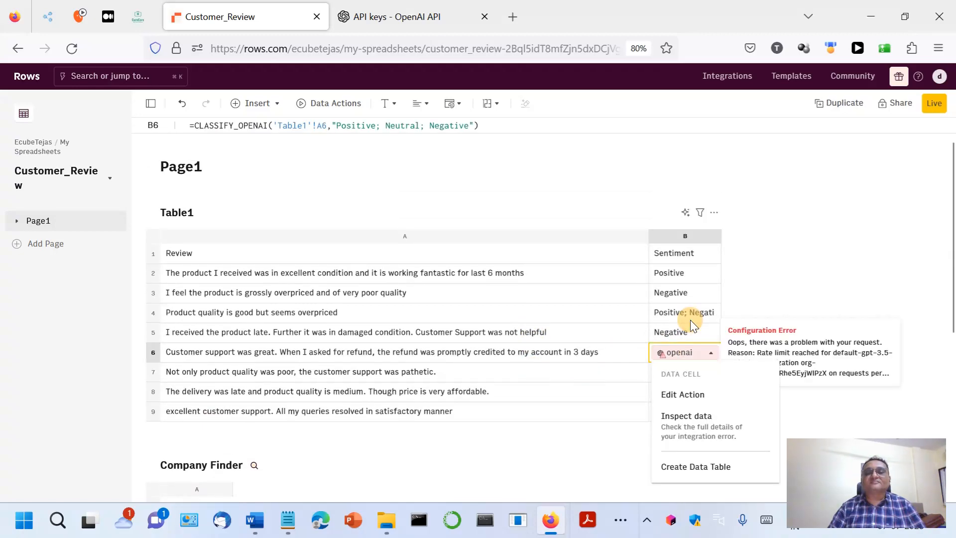
{"action": "left_click", "coordinate": [585, 458]}
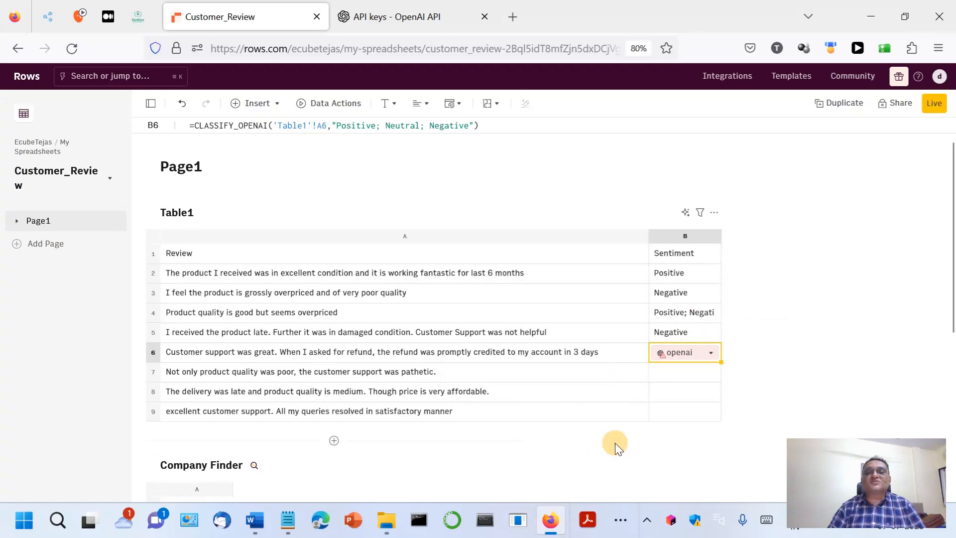
{"action": "mouse_move", "coordinate": [706, 353]}
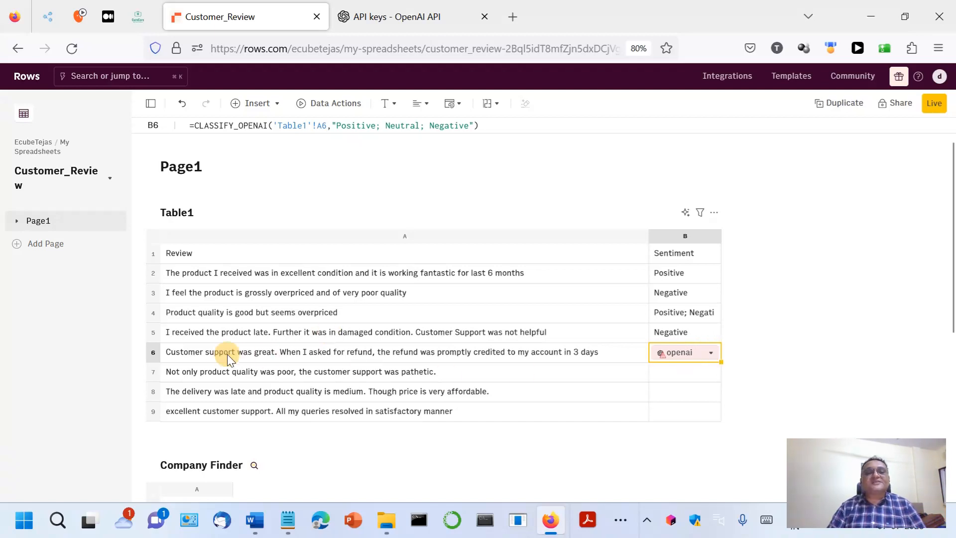
{"action": "left_click", "coordinate": [314, 336]}
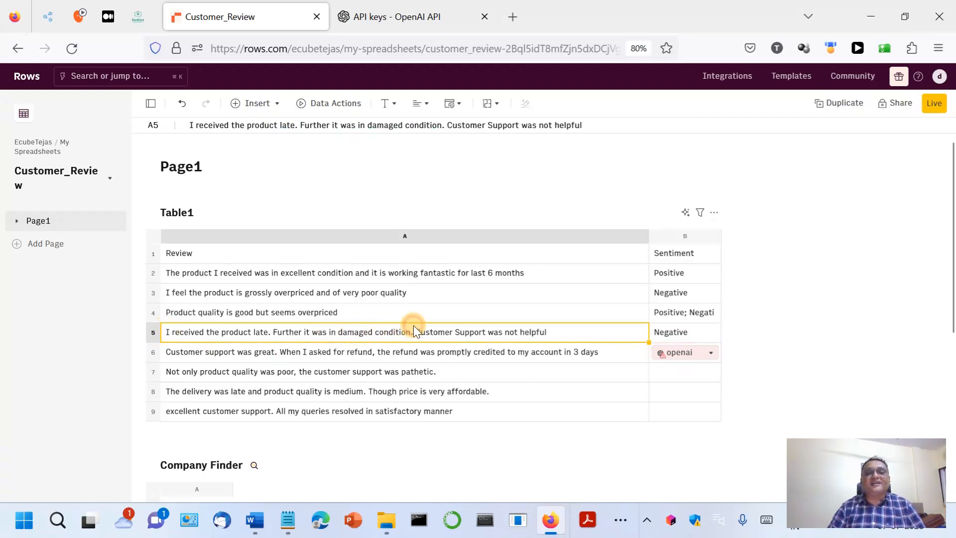
{"action": "left_click", "coordinate": [244, 357]}
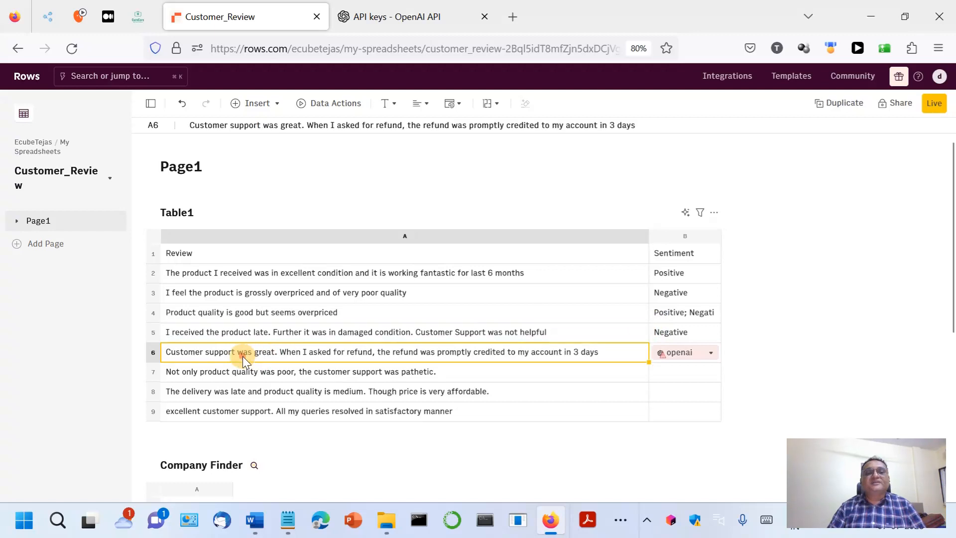
{"action": "left_click", "coordinate": [244, 357]}
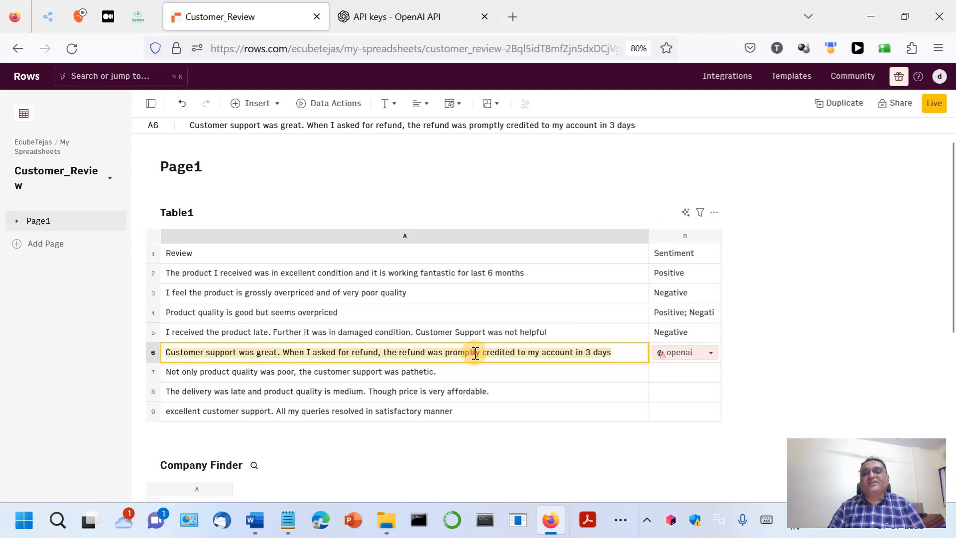
Step: Inspect the full integration error data of B6 and close it without adding any value to a cell
{"action": "left_click", "coordinate": [708, 354]}
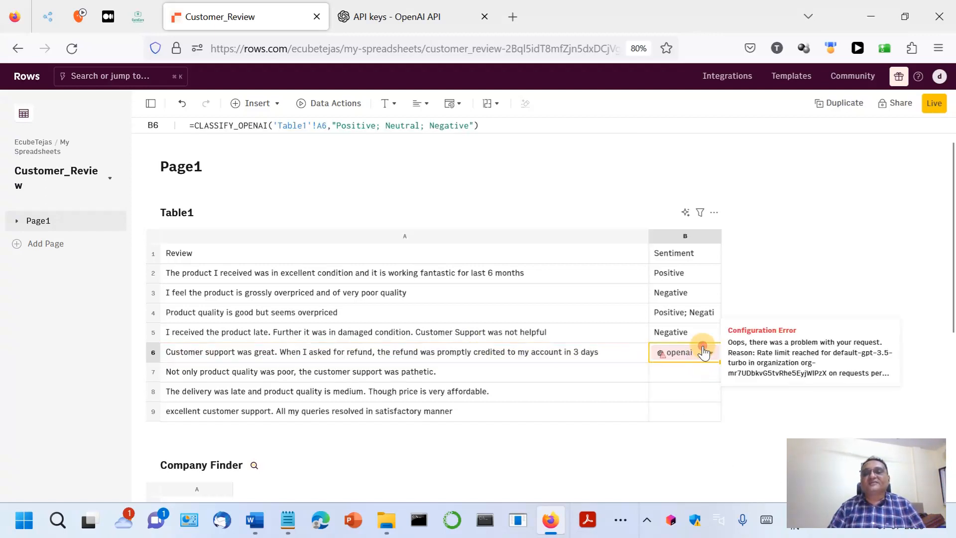
{"action": "left_click", "coordinate": [704, 352]}
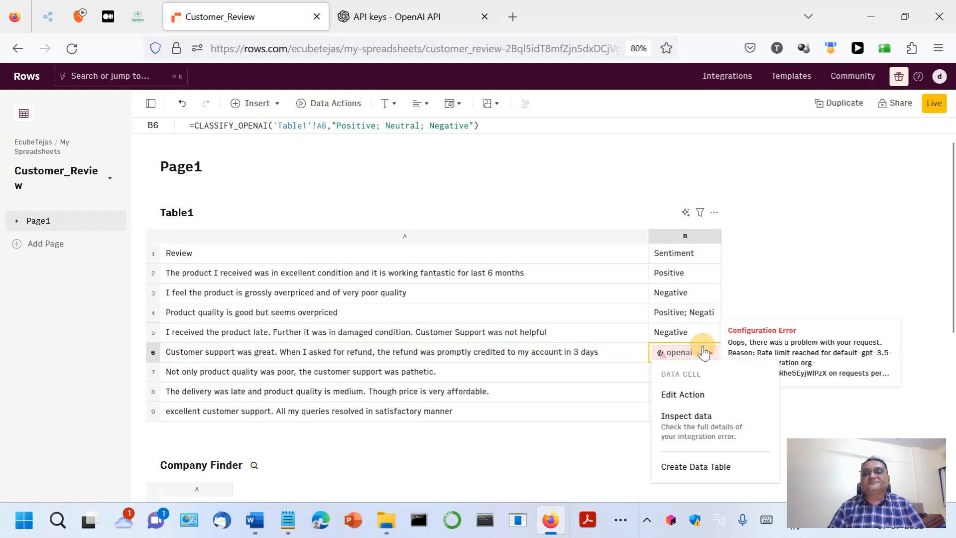
{"action": "left_click", "coordinate": [681, 415]}
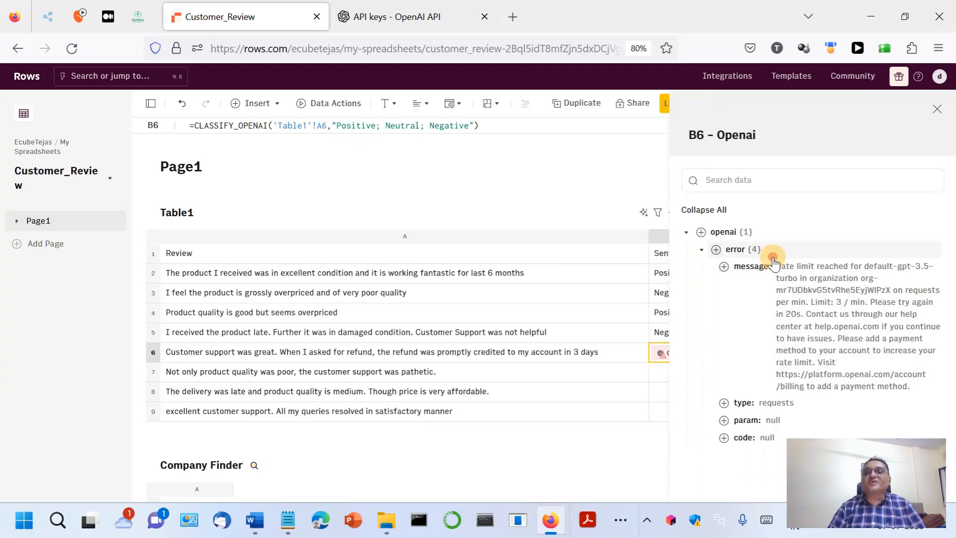
{"action": "left_click", "coordinate": [930, 424]}
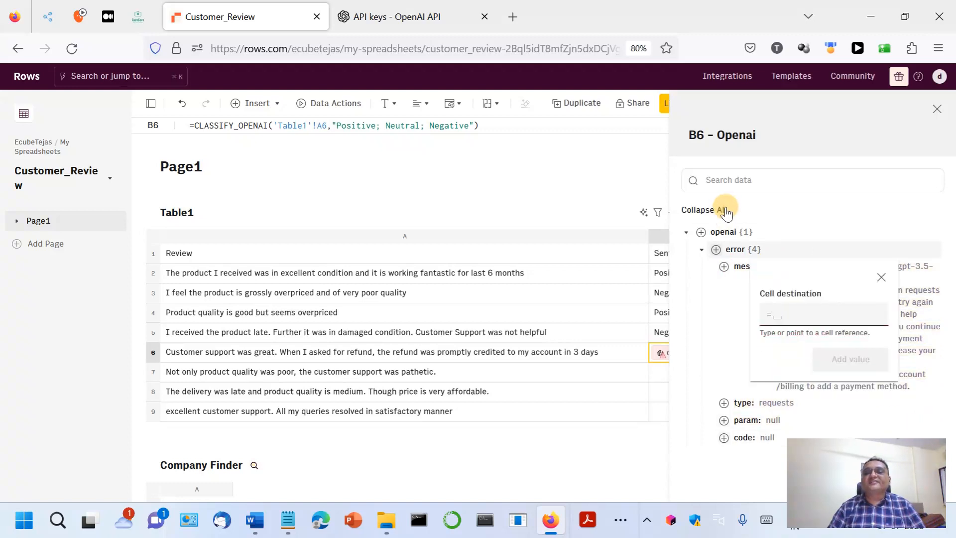
{"action": "left_click", "coordinate": [937, 113]}
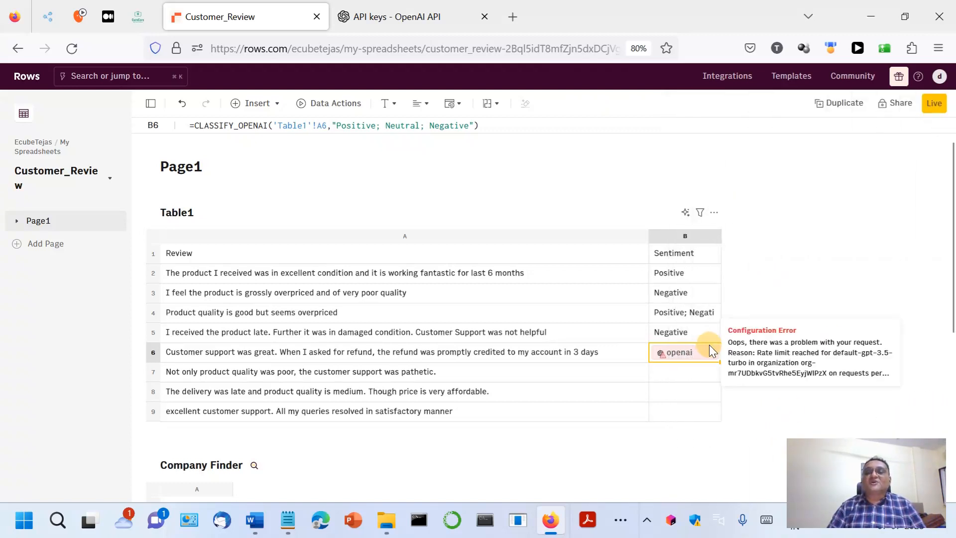
{"action": "left_click", "coordinate": [711, 353]}
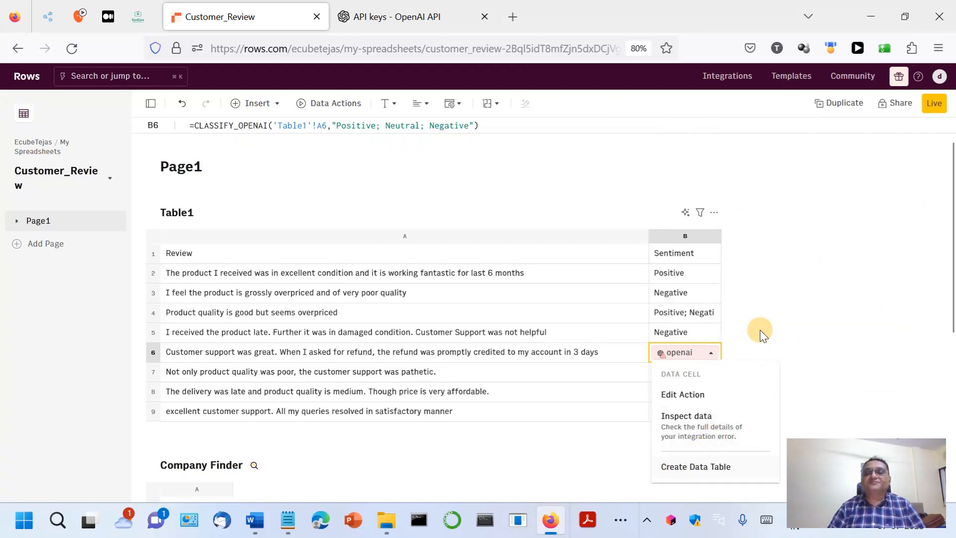
{"action": "left_click", "coordinate": [775, 265]}
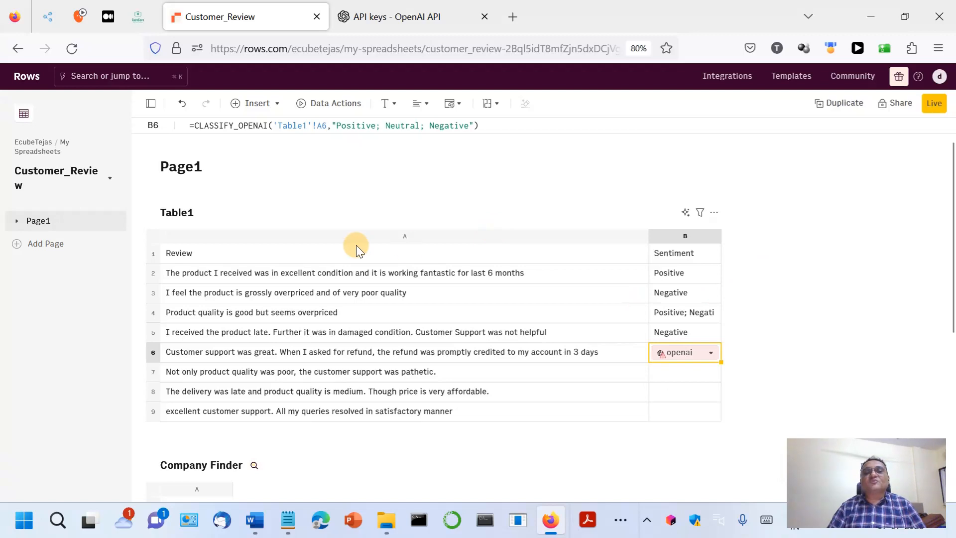